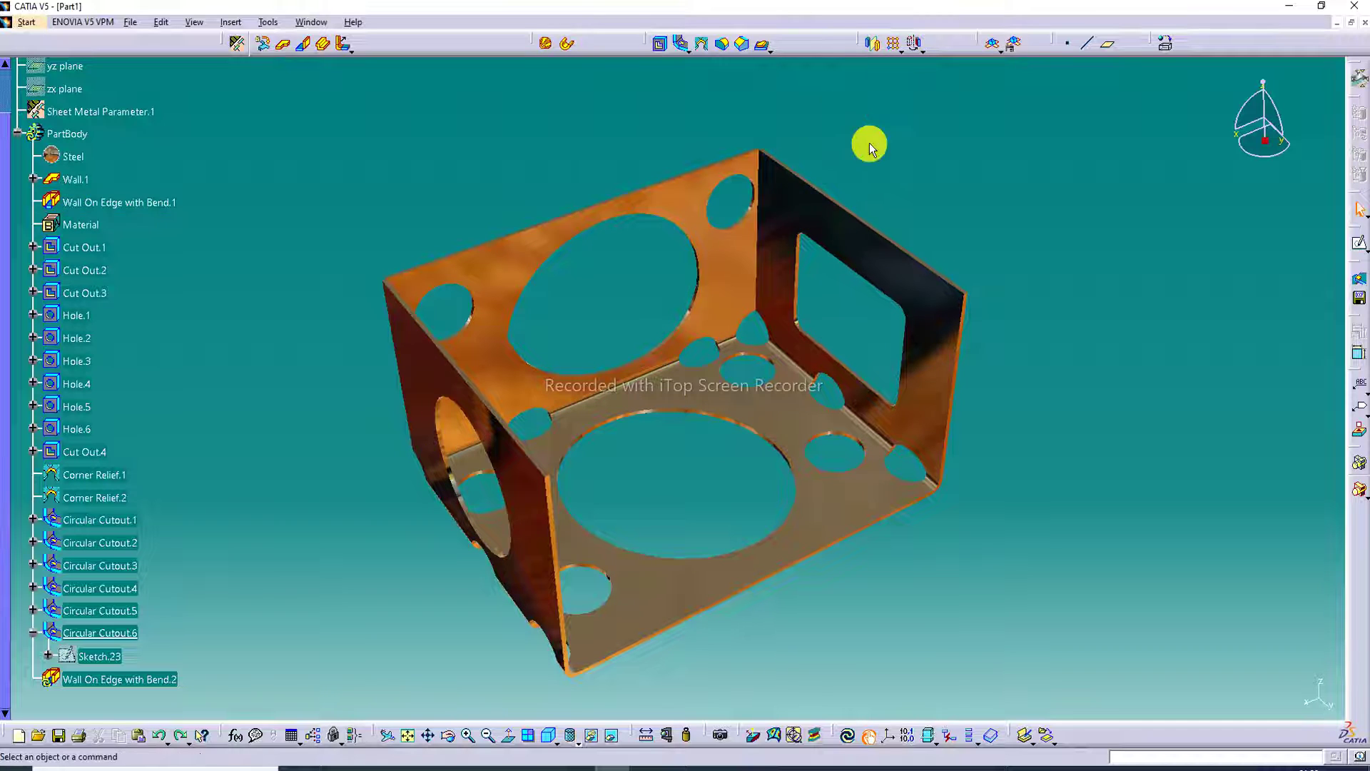
Start a Direction, distance translation of the body, keeping the transformation specifications and using the floor's flat face as the direction.
{"action": "left_click", "coordinate": [921, 50]}
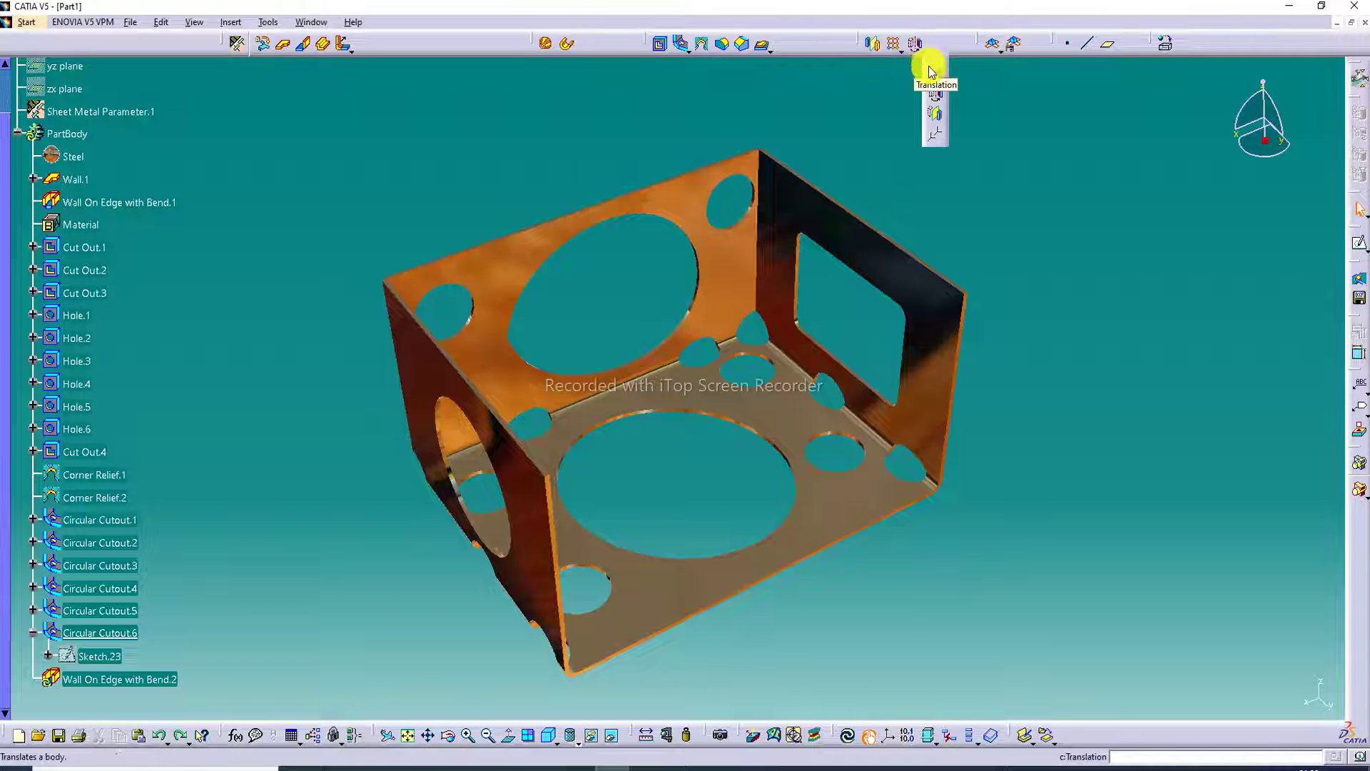
{"action": "left_click_drag", "start_coordinate": [1266, 207], "coordinate": [1267, 211]}
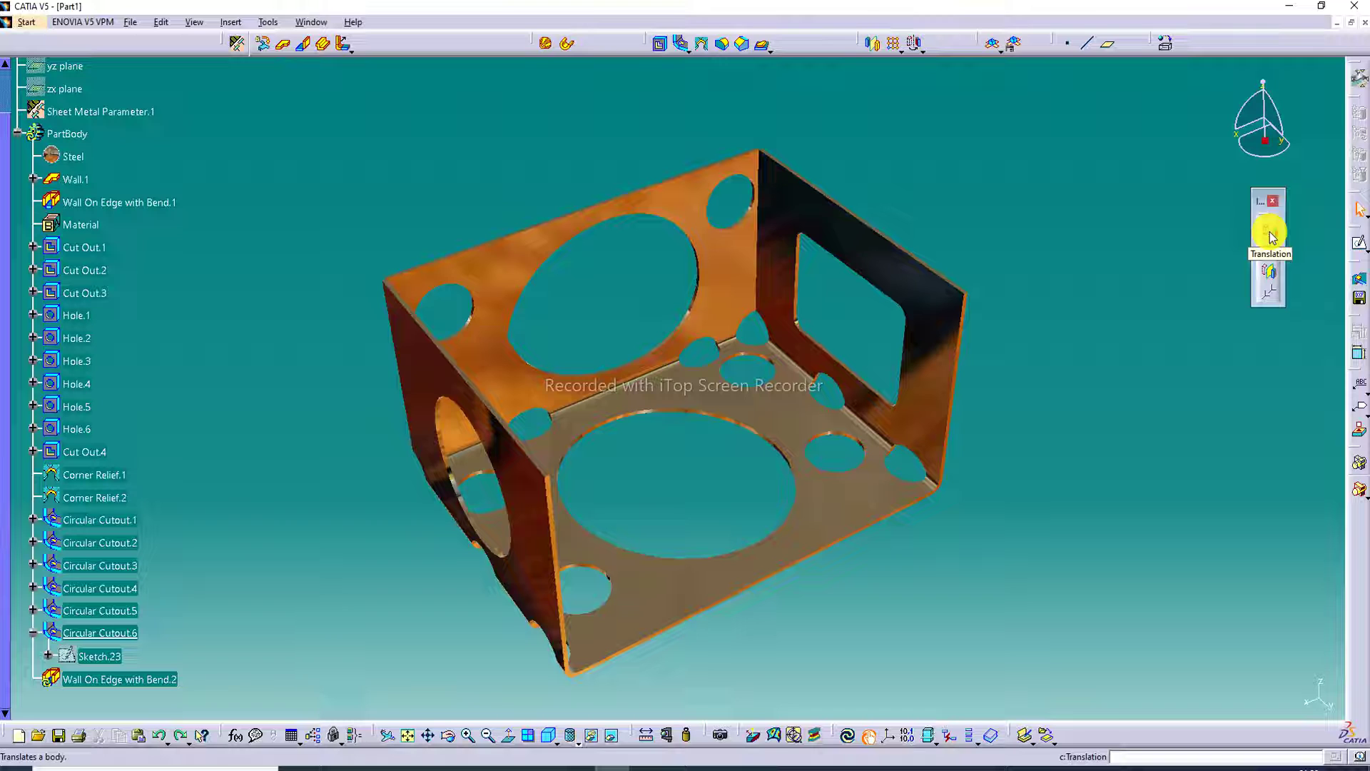
{"action": "left_click", "coordinate": [1268, 233]}
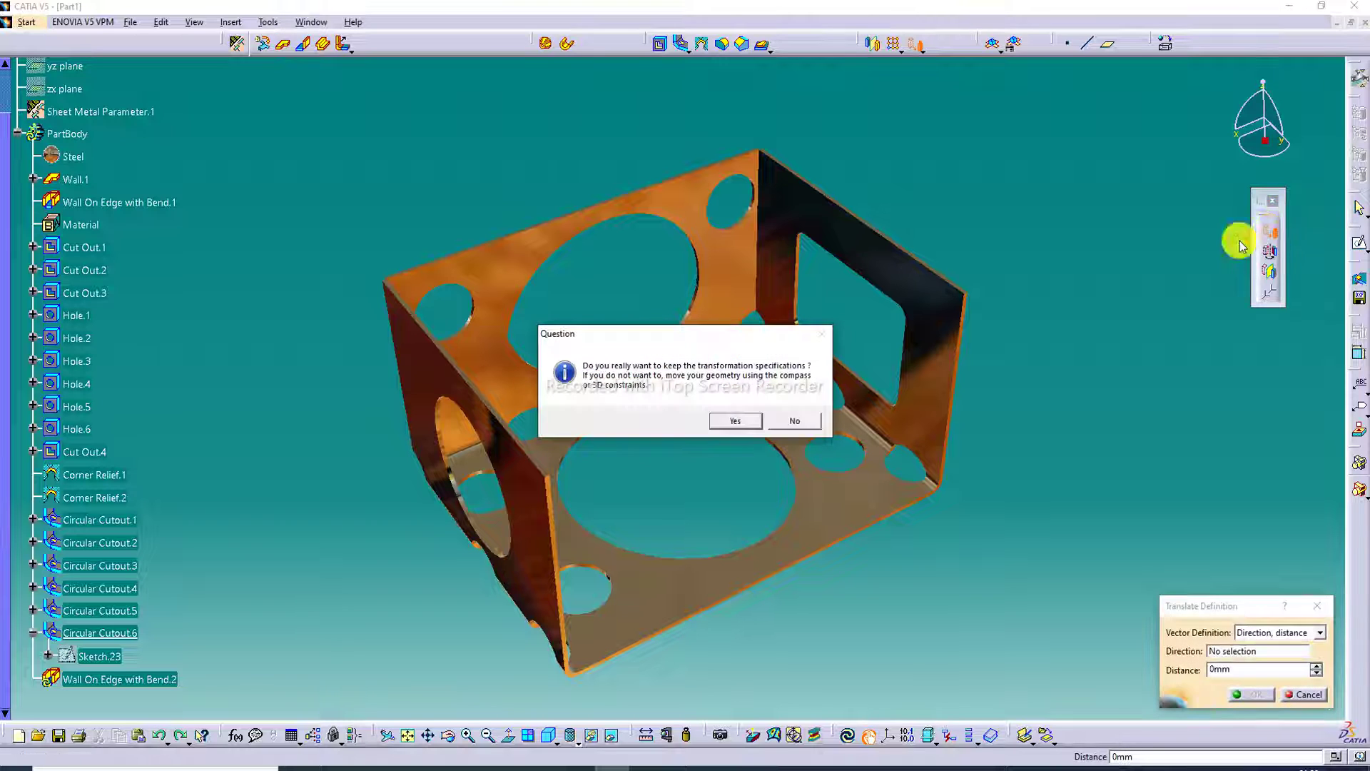
{"action": "left_click", "coordinate": [733, 423]}
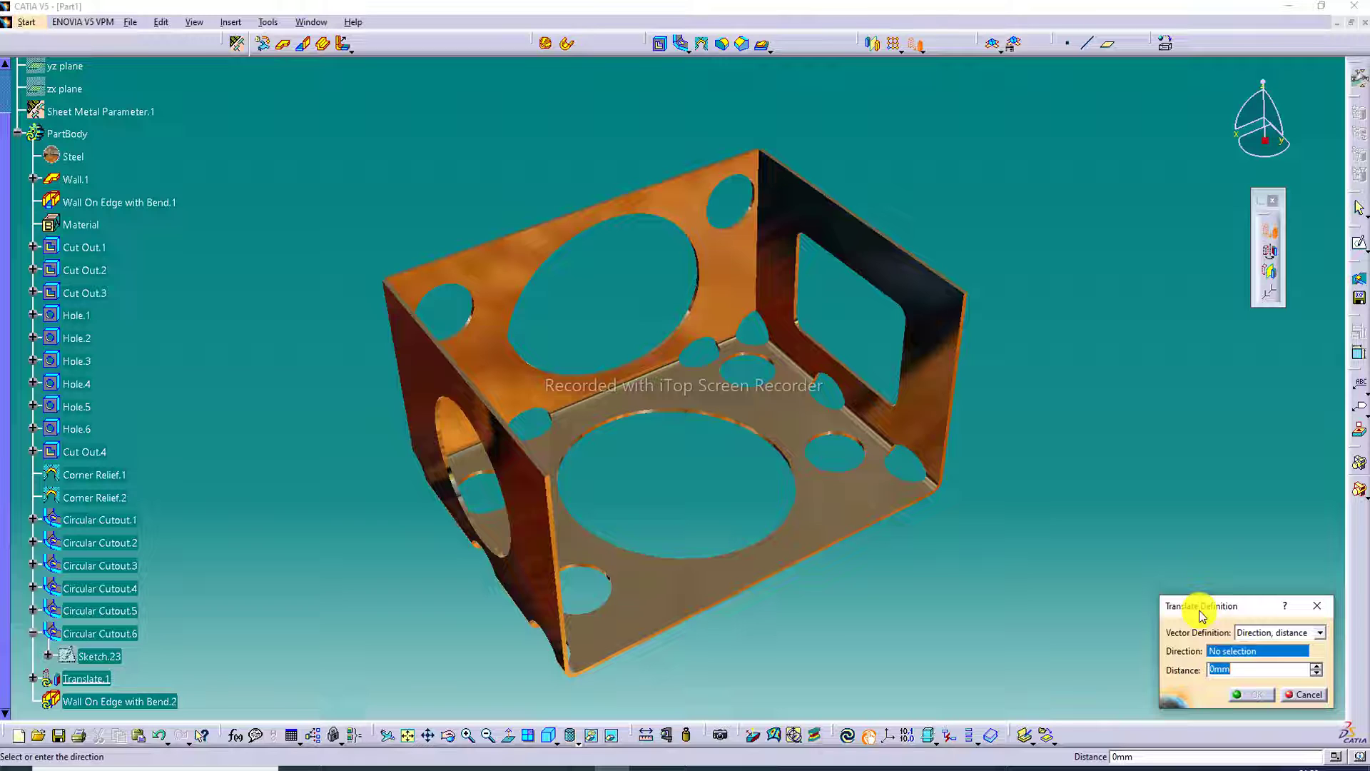
{"action": "left_click", "coordinate": [1251, 635]}
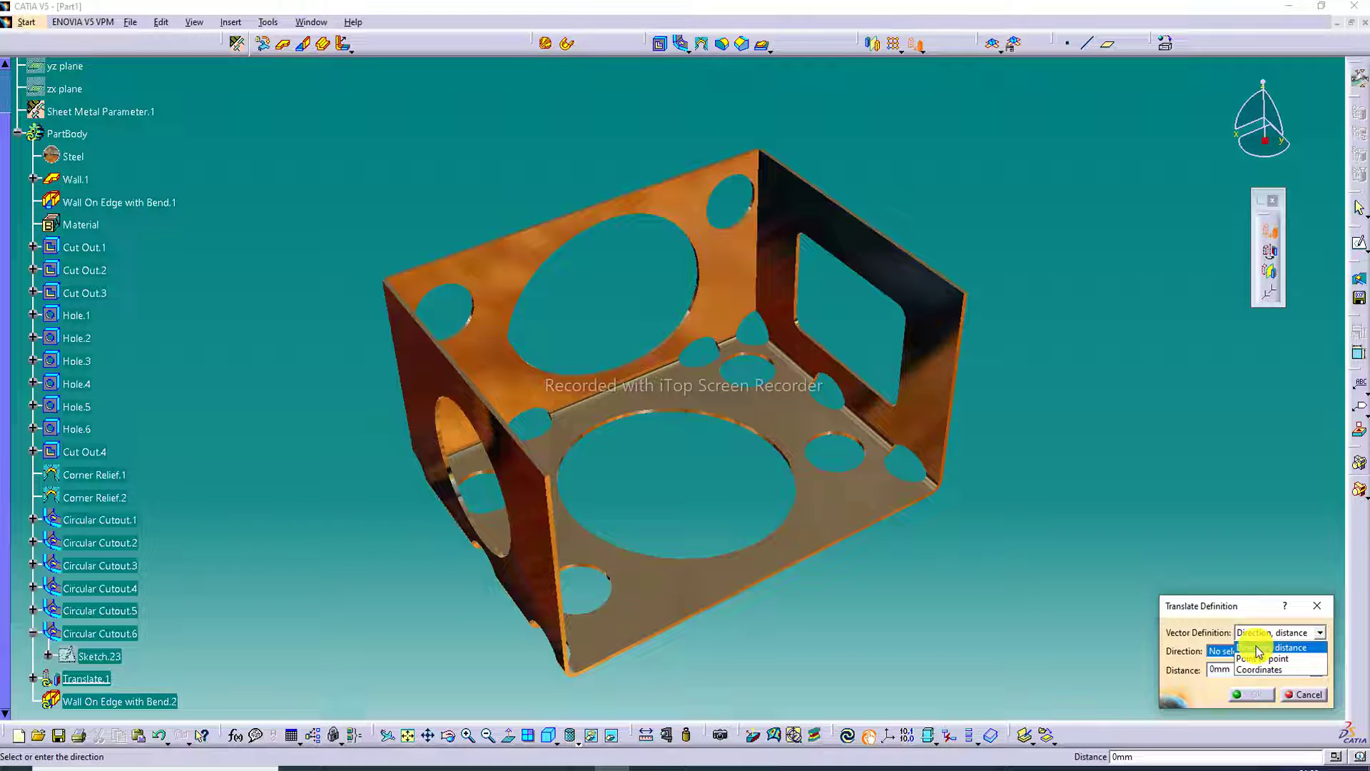
{"action": "left_click", "coordinate": [1258, 648]}
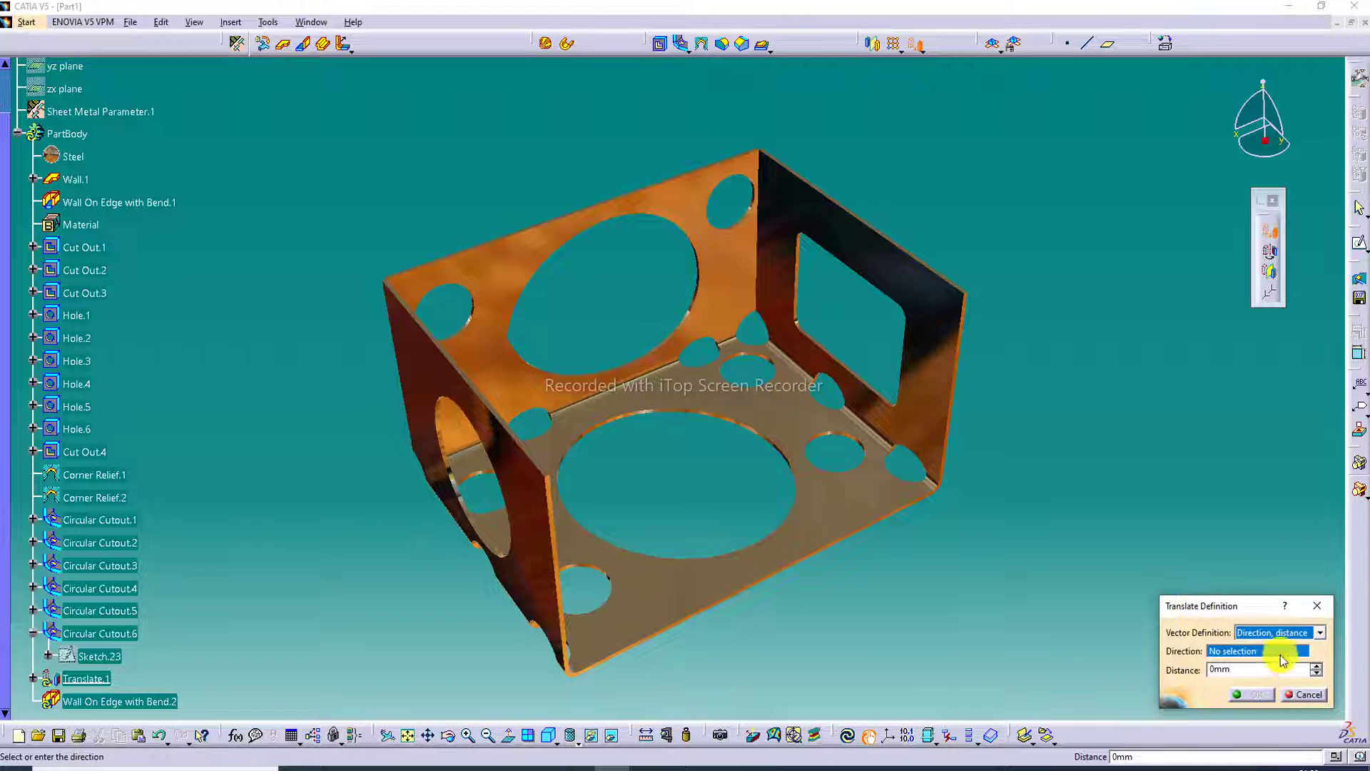
{"action": "left_click", "coordinate": [844, 504]}
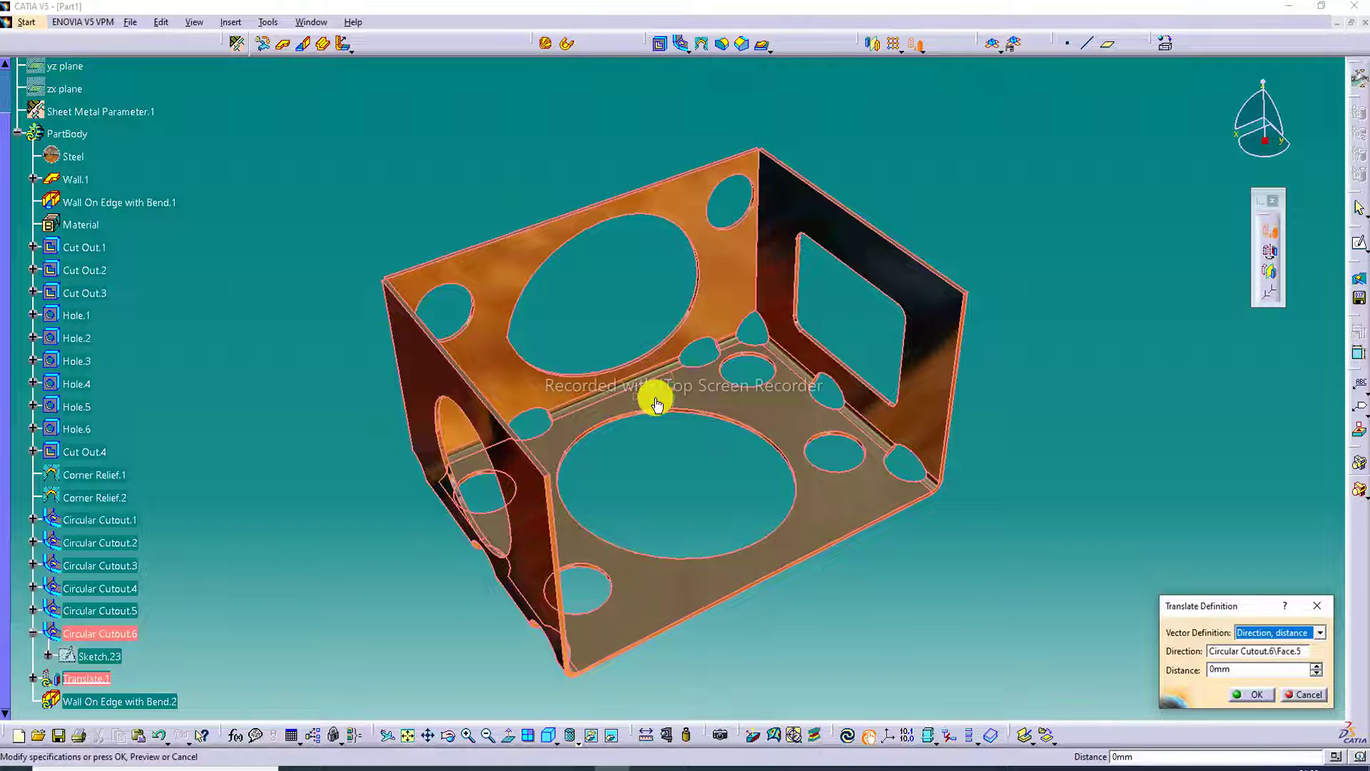
Translate the body by -45 mm along the chosen direction and dismiss the update diagnosis.
{"action": "left_click_drag", "start_coordinate": [656, 403], "coordinate": [710, 348]}
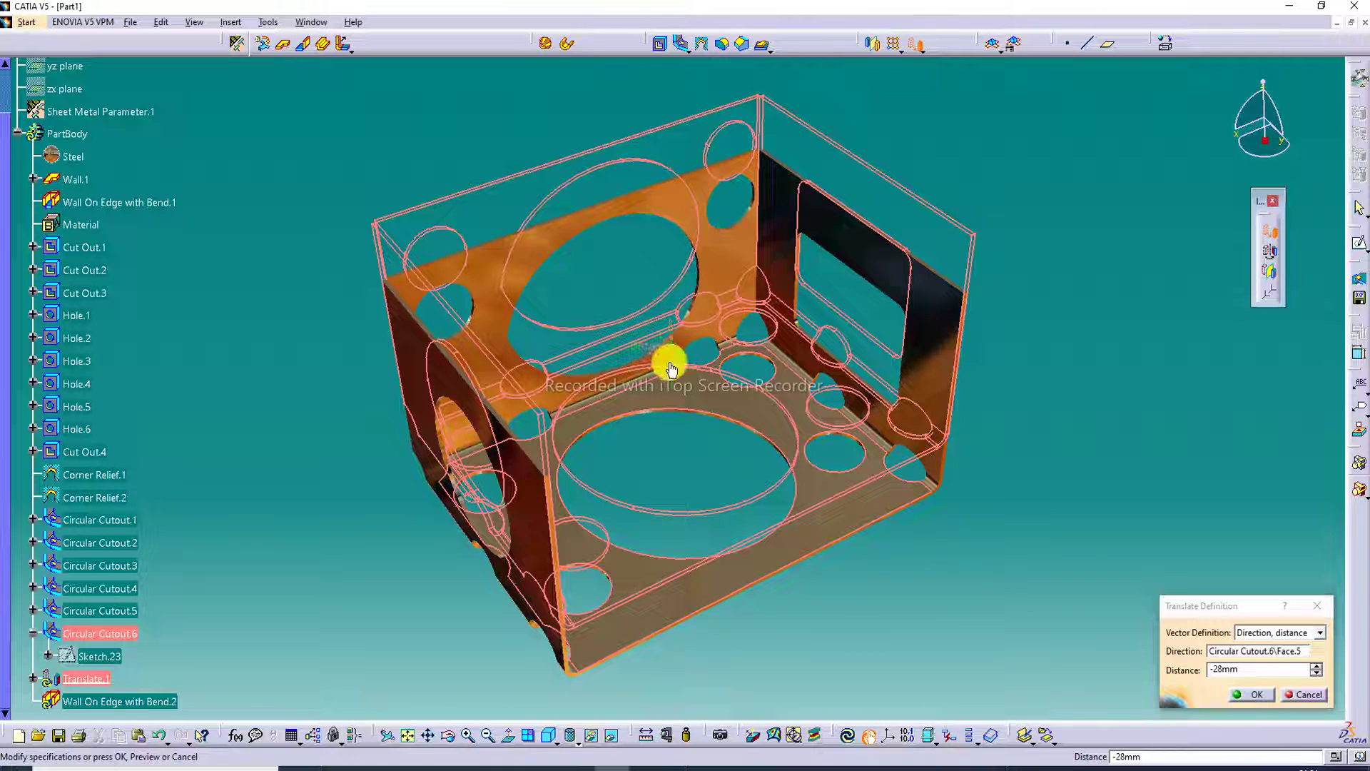
{"action": "left_click_drag", "start_coordinate": [1252, 670], "coordinate": [1171, 669]}
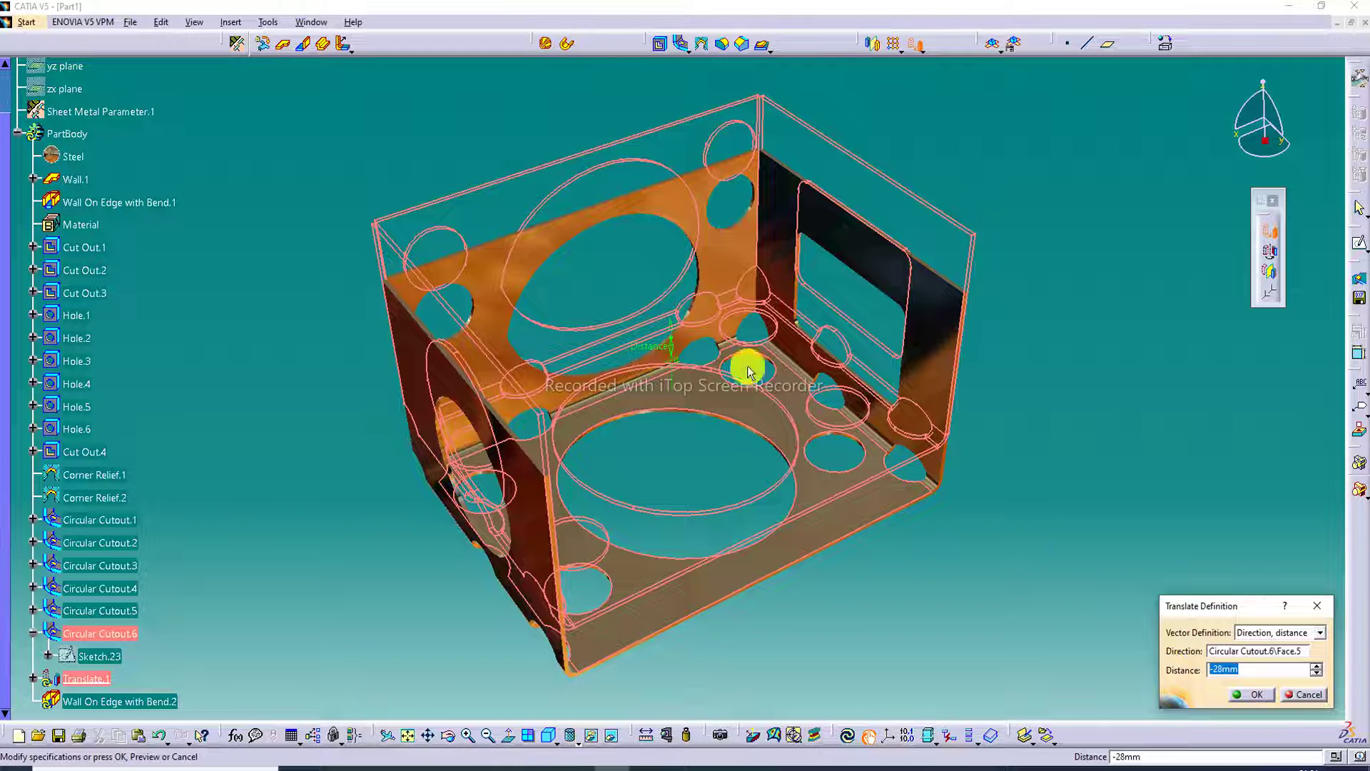
{"action": "left_click", "coordinate": [666, 348]}
{"action": "left_click_drag", "start_coordinate": [666, 348], "coordinate": [685, 309]}
{"action": "left_click", "coordinate": [1254, 694]}
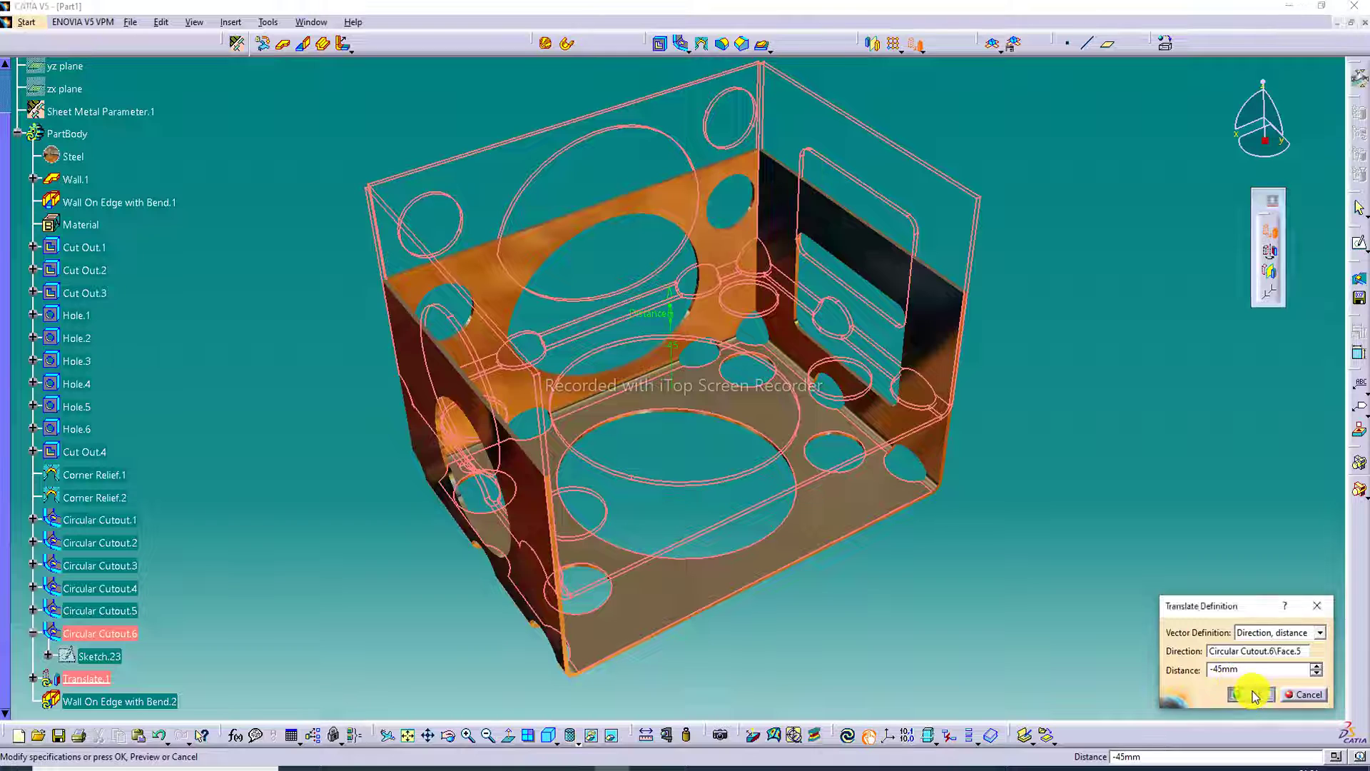
{"action": "left_click", "coordinate": [1299, 690]}
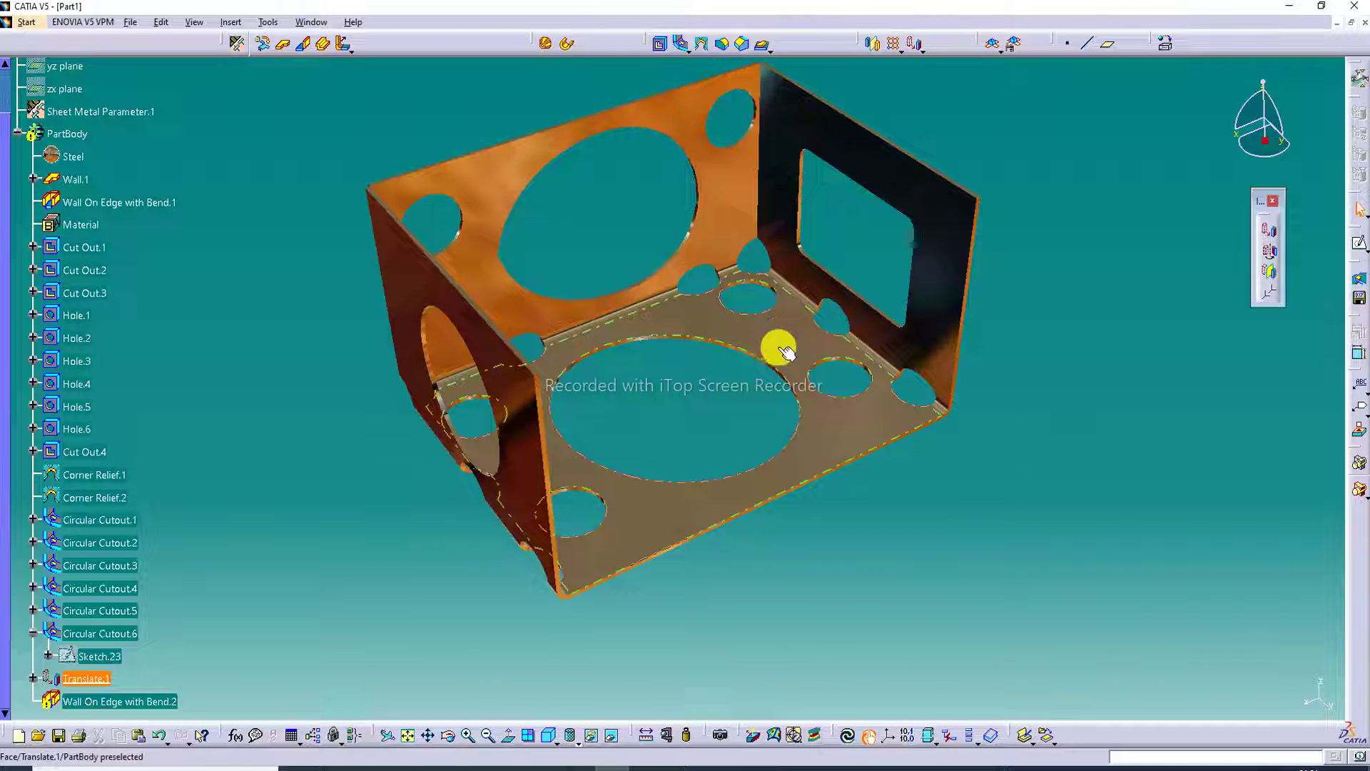
Start a second translation, keep the transformation specifications and set the vector definition to Point to point.
{"action": "middle_click_drag", "start_coordinate": [780, 345], "coordinate": [771, 437]}
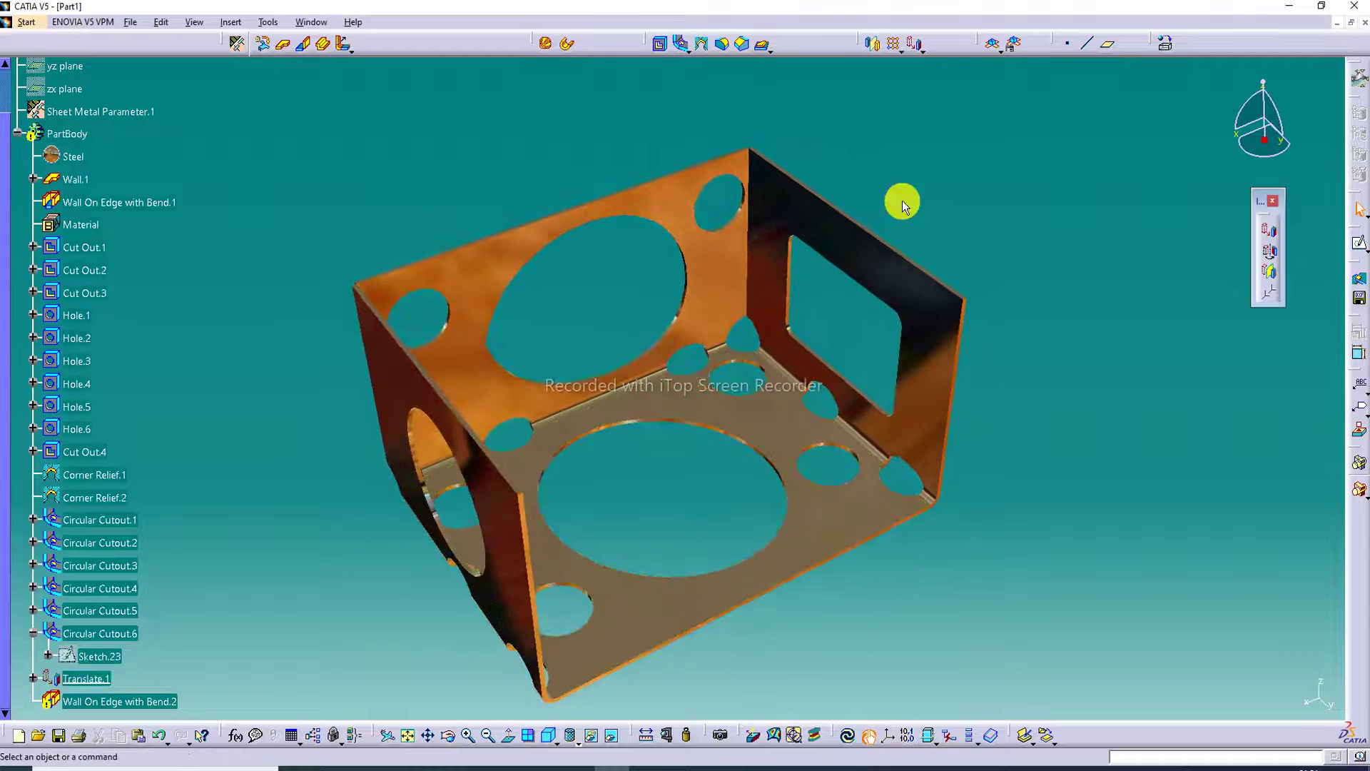
{"action": "left_click", "coordinate": [488, 735]}
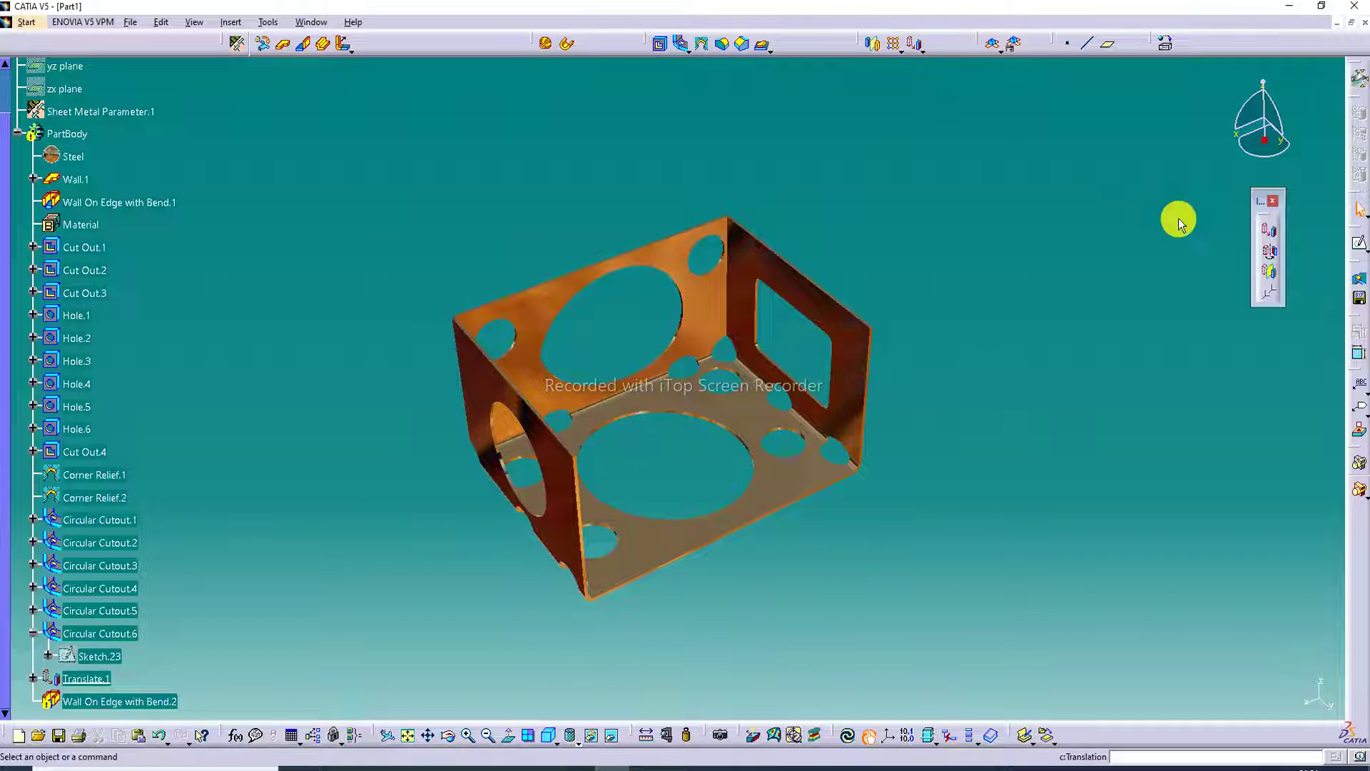
{"action": "left_click", "coordinate": [1278, 232]}
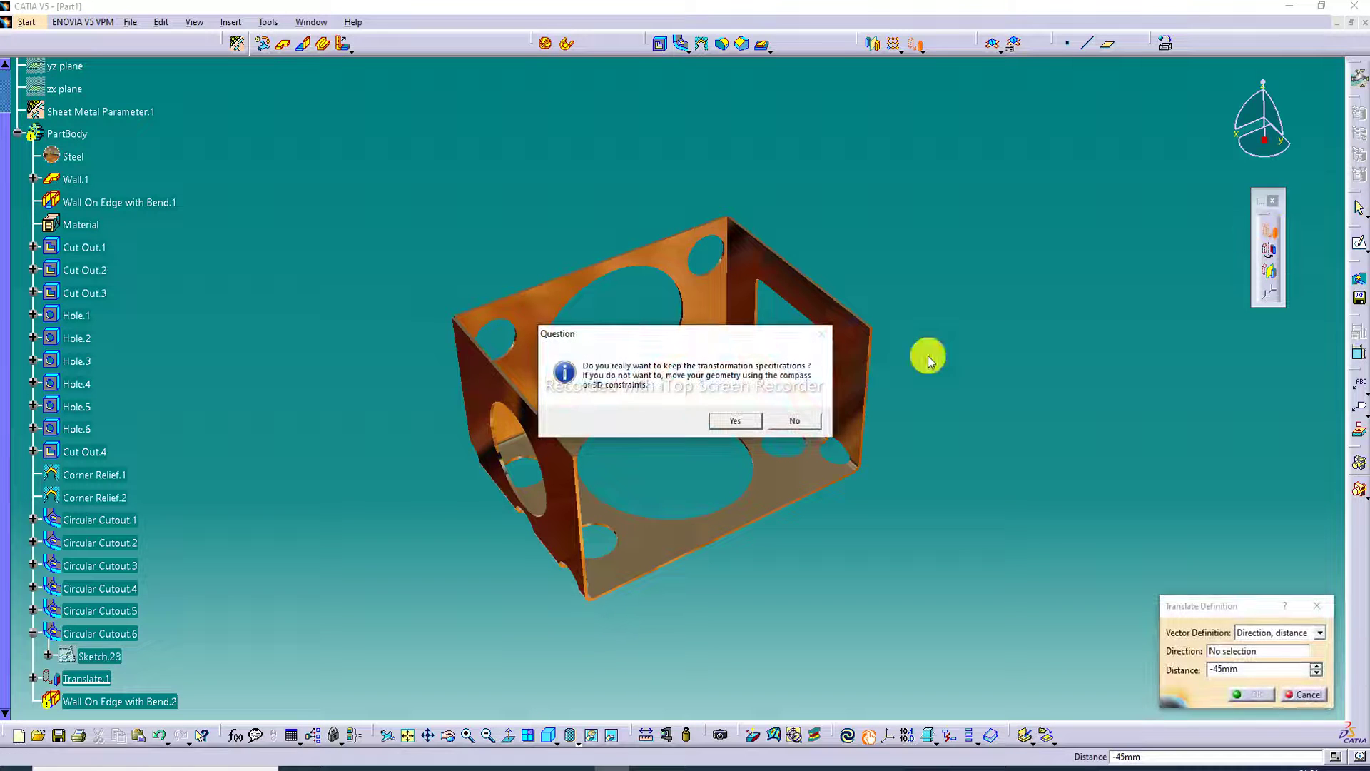
{"action": "left_click", "coordinate": [740, 420]}
{"action": "left_click", "coordinate": [1284, 632]}
{"action": "left_click", "coordinate": [1265, 658]}
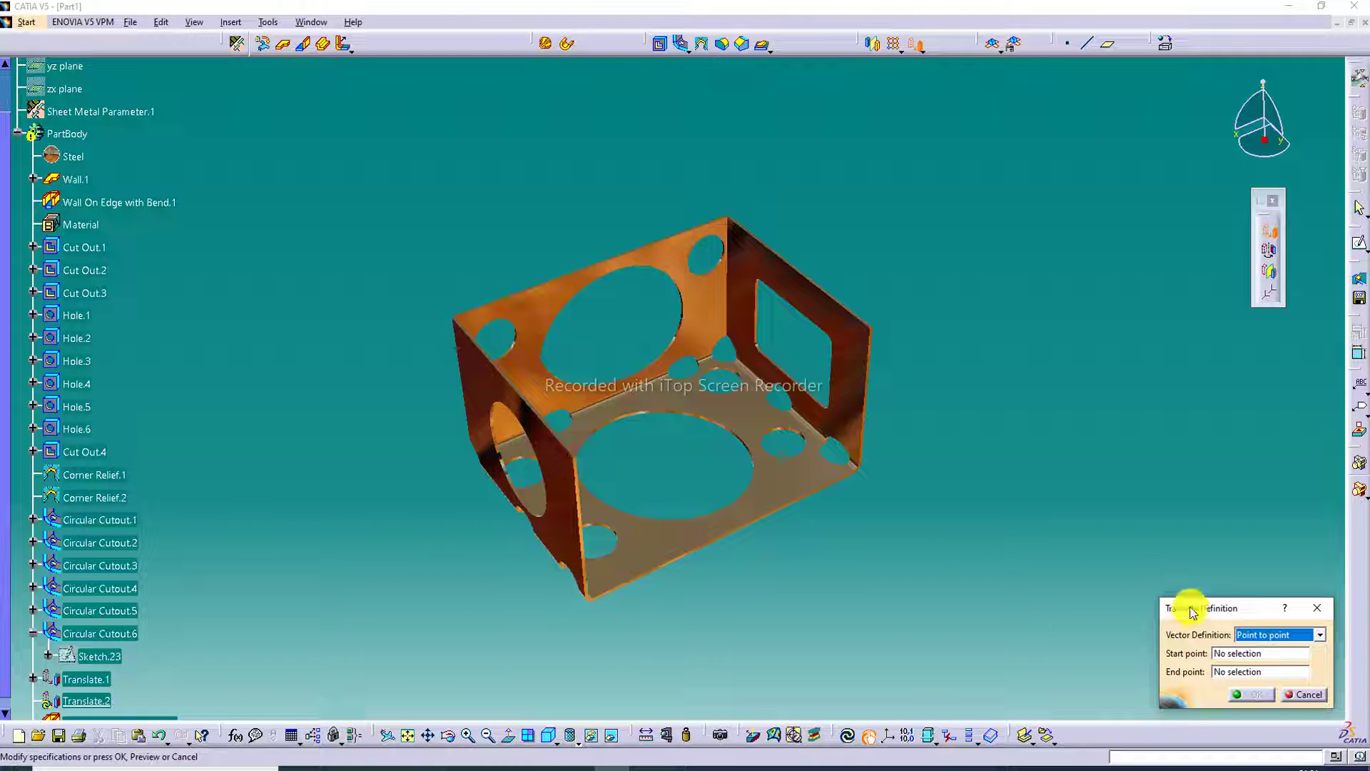
Translate the body from the floor's front corner vertex to the corner vertex below the rectangular-cutout wall, dismissing the update diagnosis.
{"action": "left_click", "coordinate": [1238, 654]}
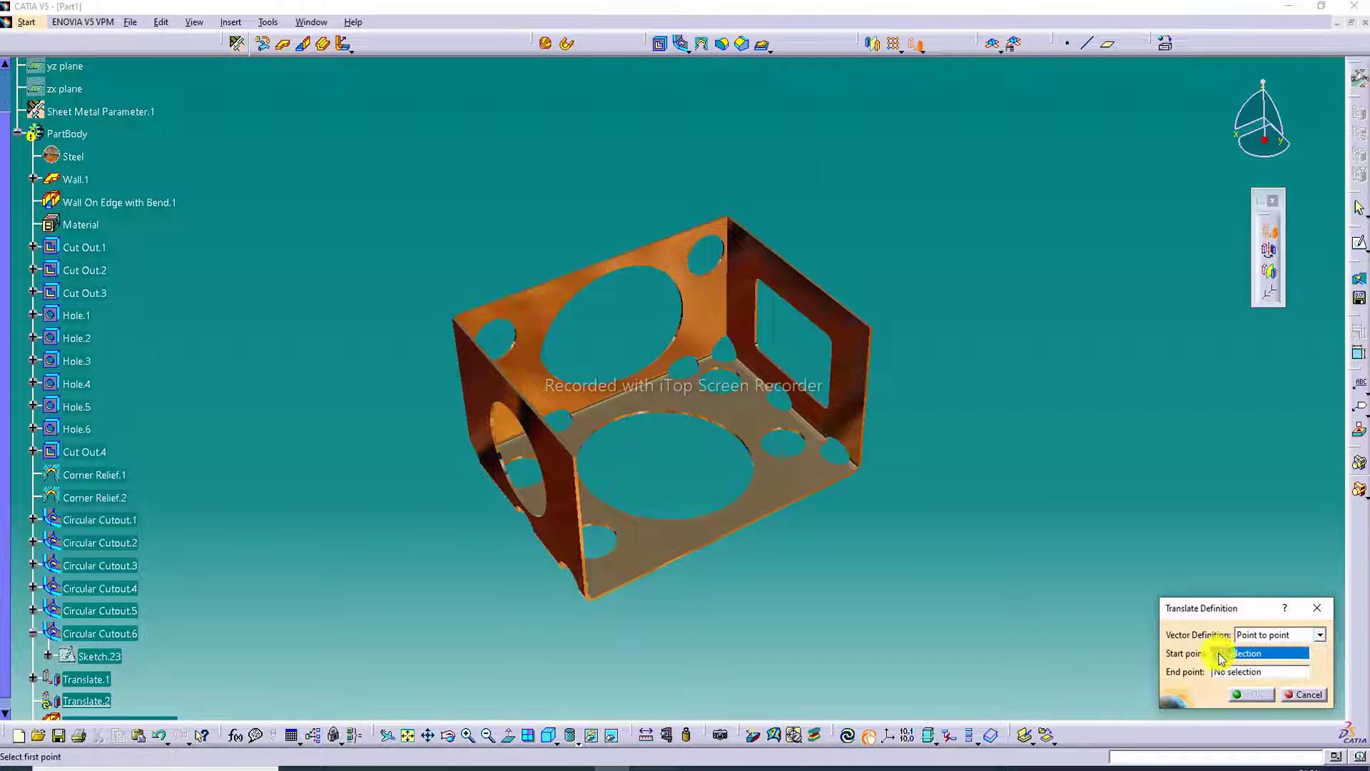
{"action": "left_click", "coordinate": [589, 606]}
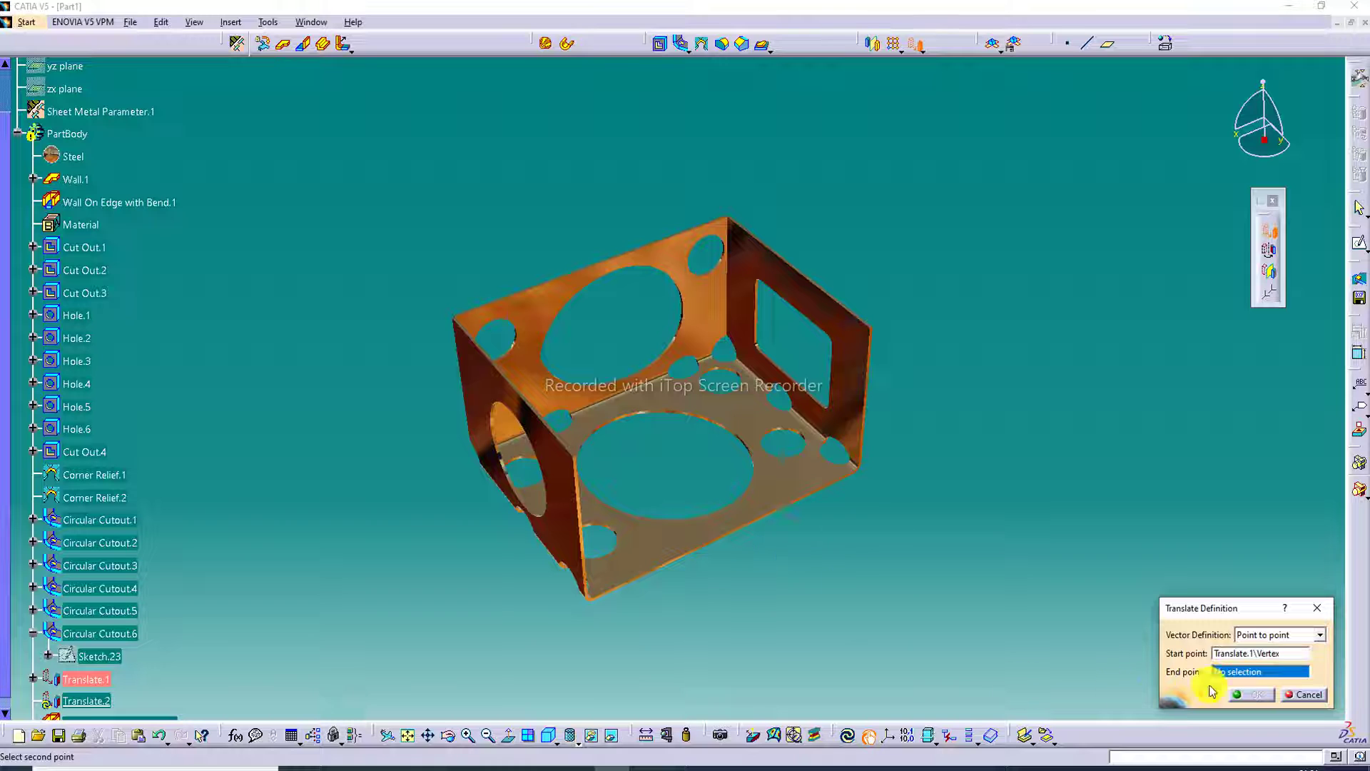
{"action": "left_click", "coordinate": [861, 474]}
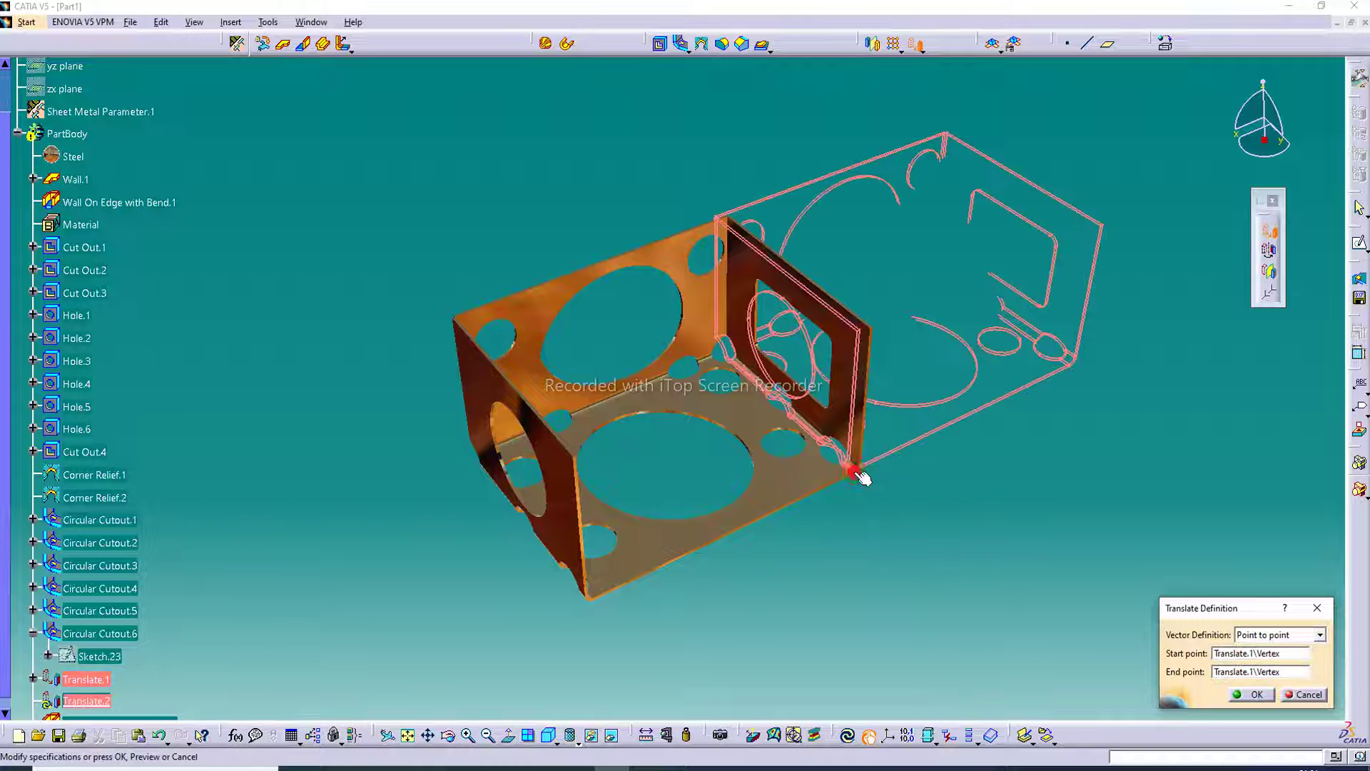
{"action": "left_click", "coordinate": [1256, 694]}
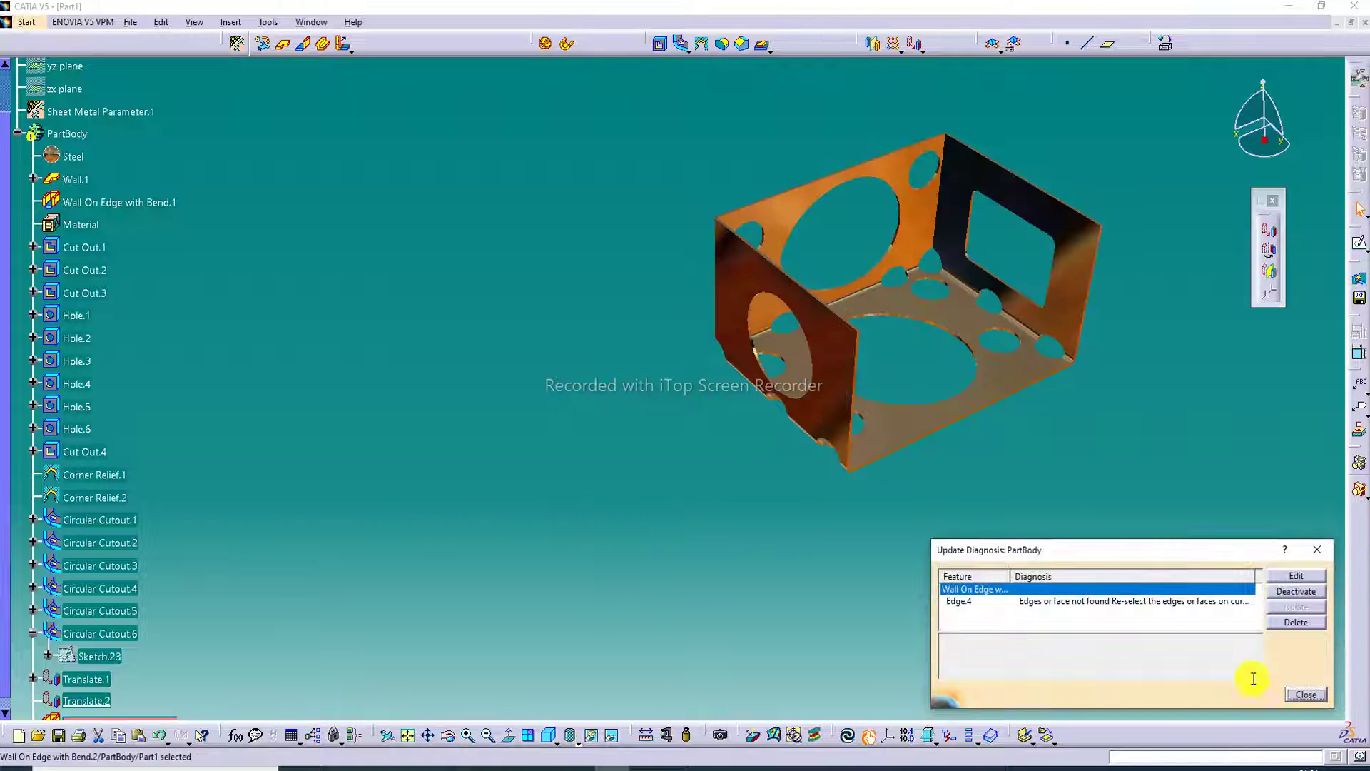
{"action": "left_click", "coordinate": [1303, 697]}
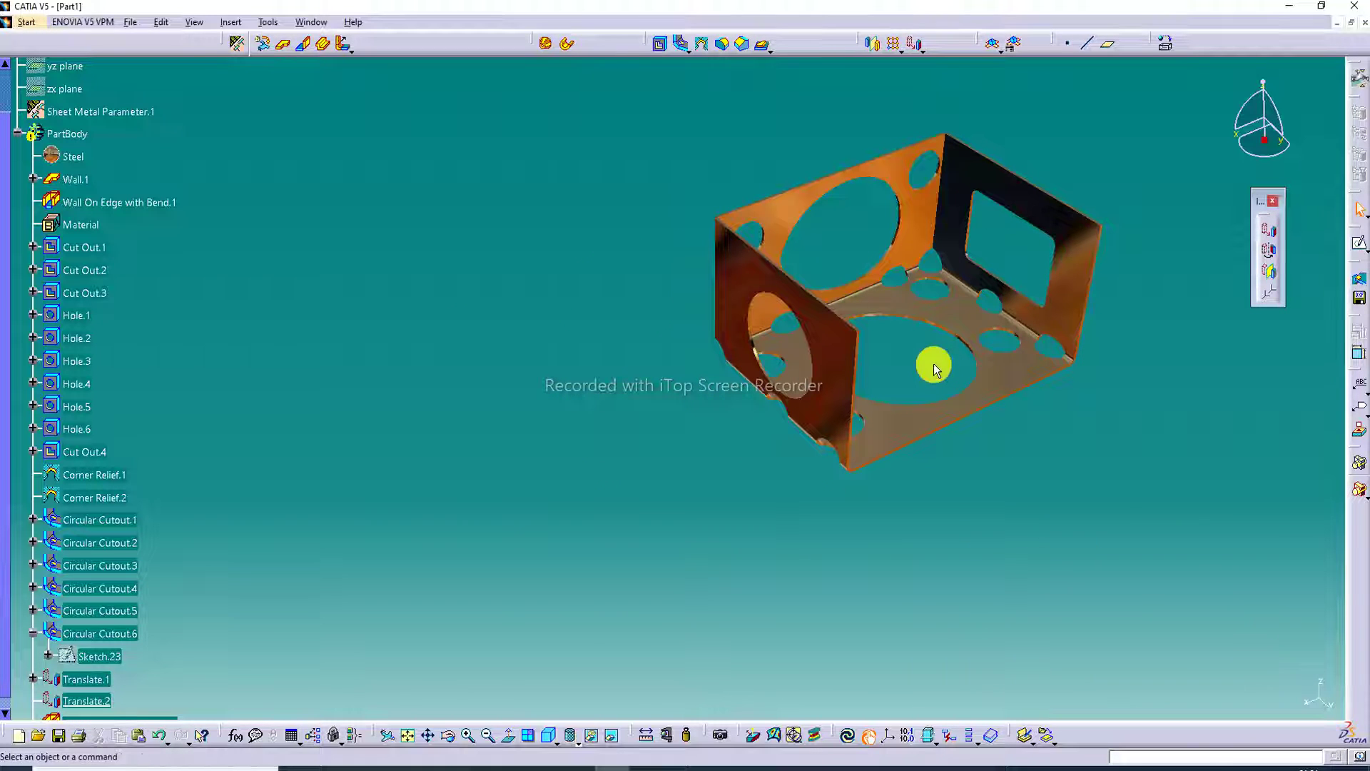
Start another translation of the body, keeping the transformation specifications.
{"action": "left_click", "coordinate": [1269, 229]}
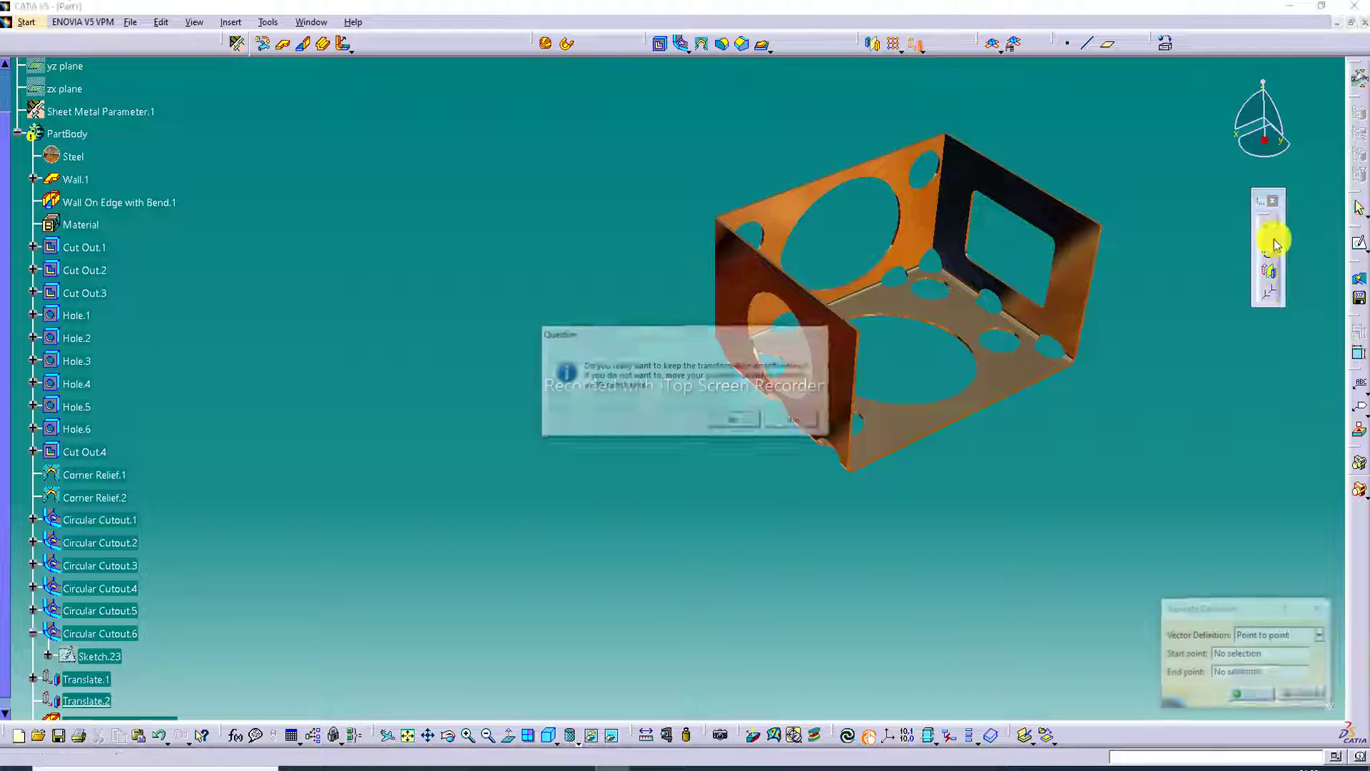
{"action": "left_click", "coordinate": [737, 421]}
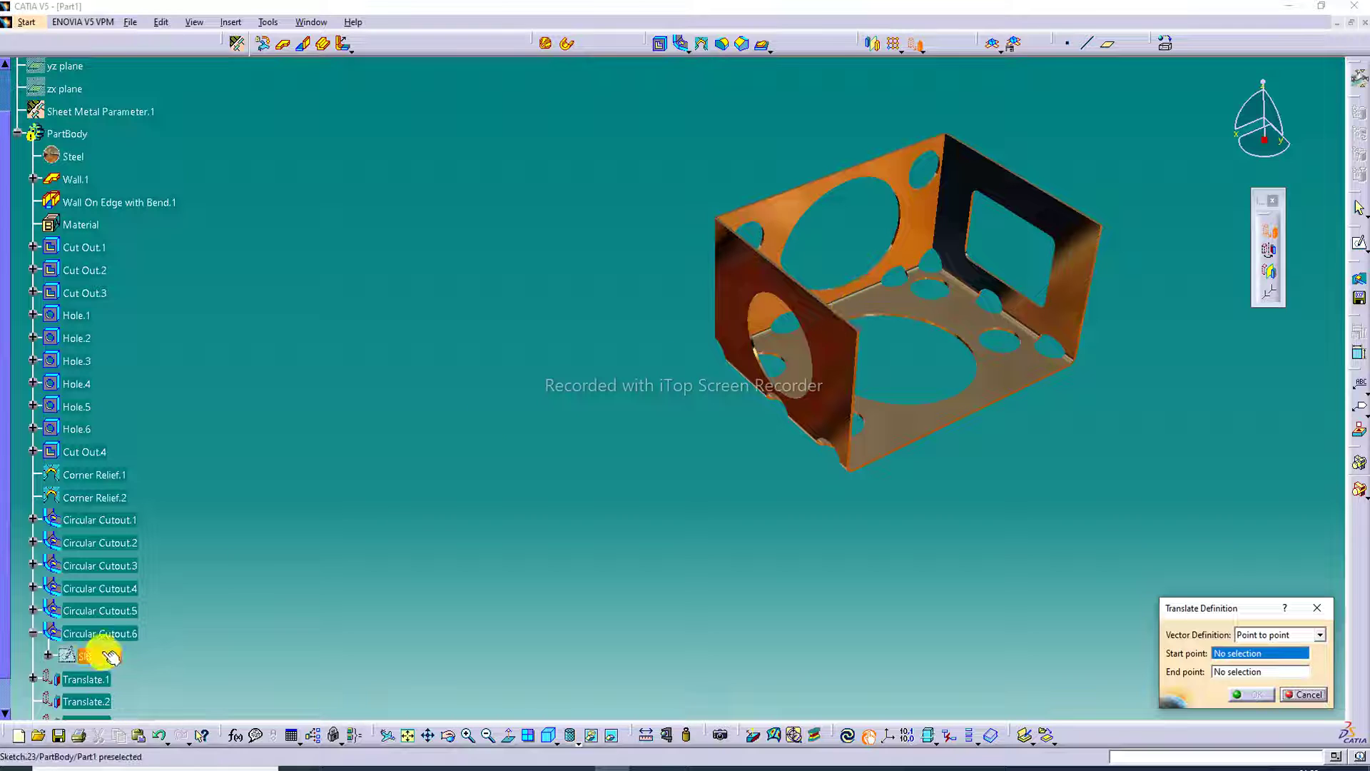
Examine the PartBody features in the specification tree, including their sketches and the Translate entries.
{"action": "left_click", "coordinate": [33, 633]}
{"action": "scroll", "coordinate": [120, 628], "scroll_direction": "down", "scroll_amount": 2}
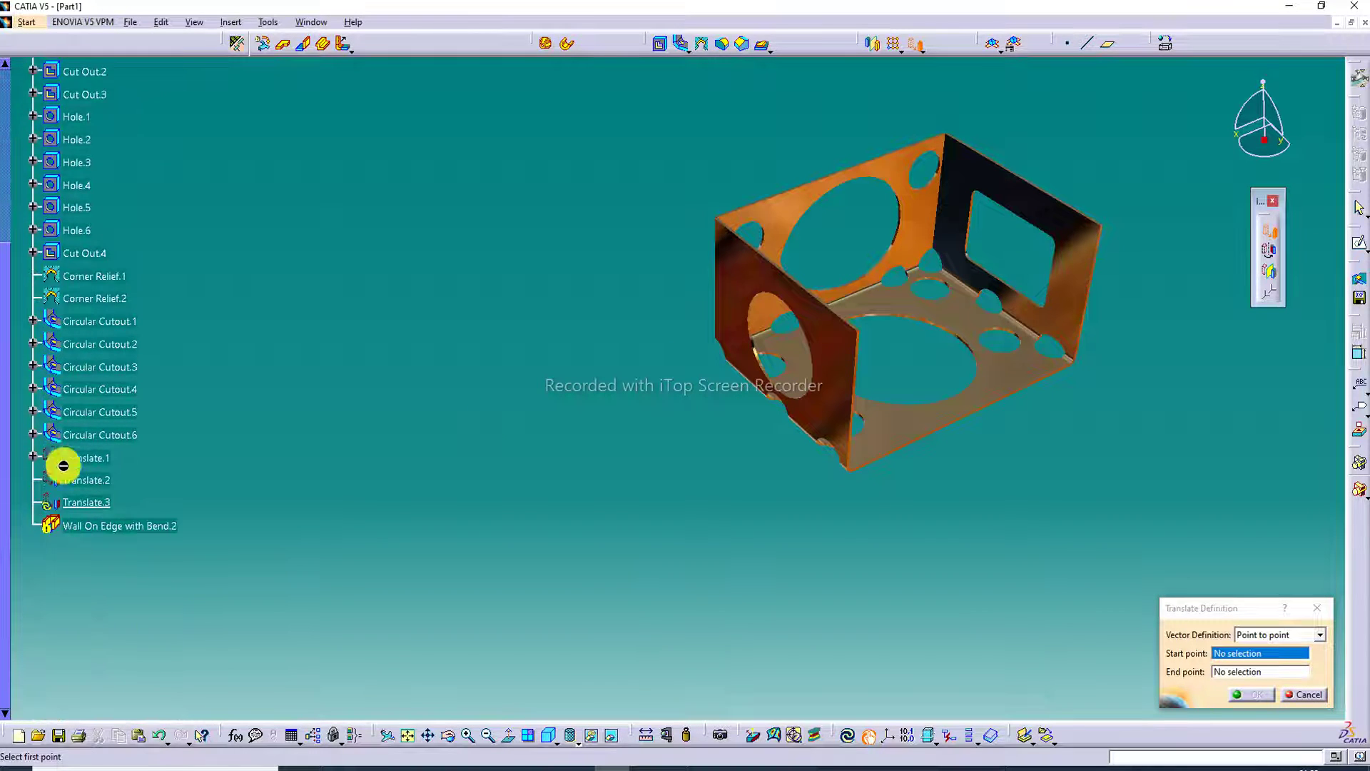
{"action": "scroll", "coordinate": [126, 455], "scroll_direction": "up", "scroll_amount": 2}
{"action": "scroll", "coordinate": [125, 456], "scroll_direction": "up", "scroll_amount": 1}
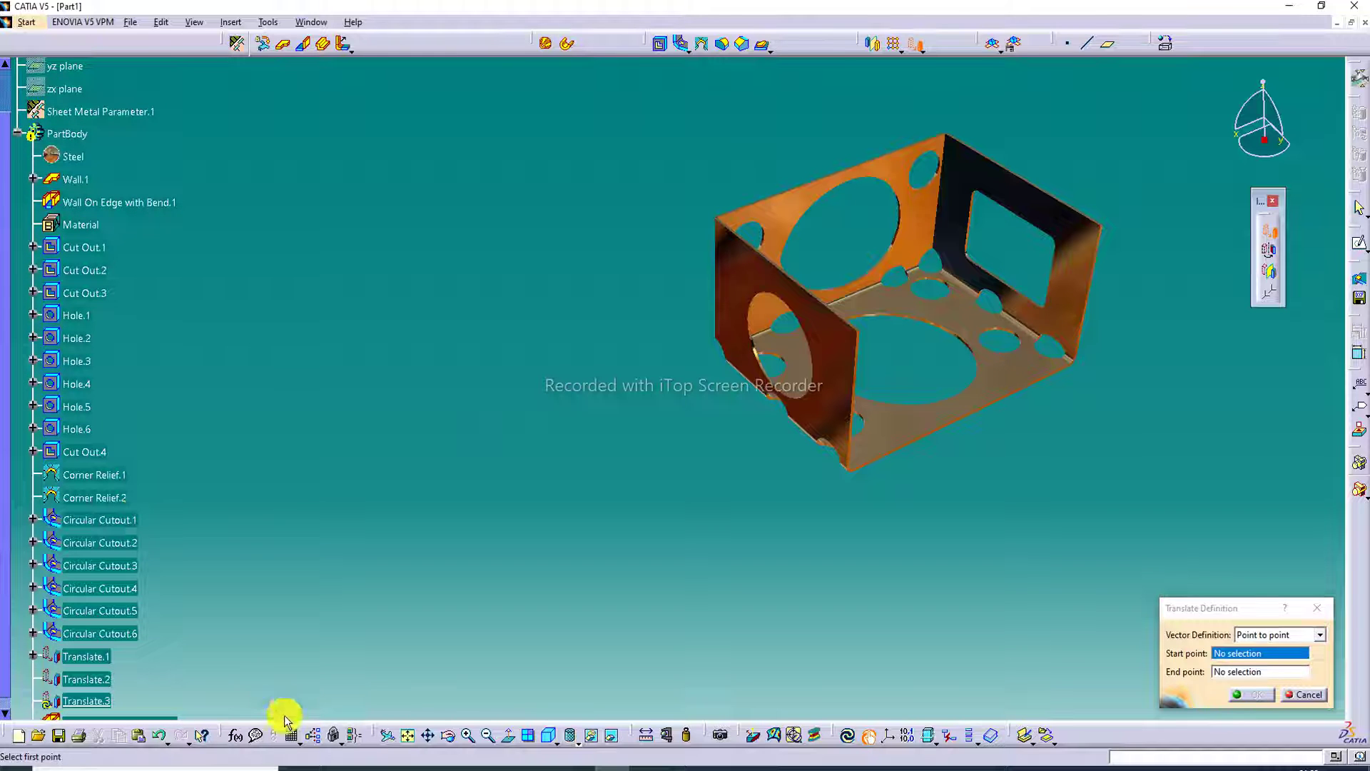
{"action": "left_click", "coordinate": [405, 736]}
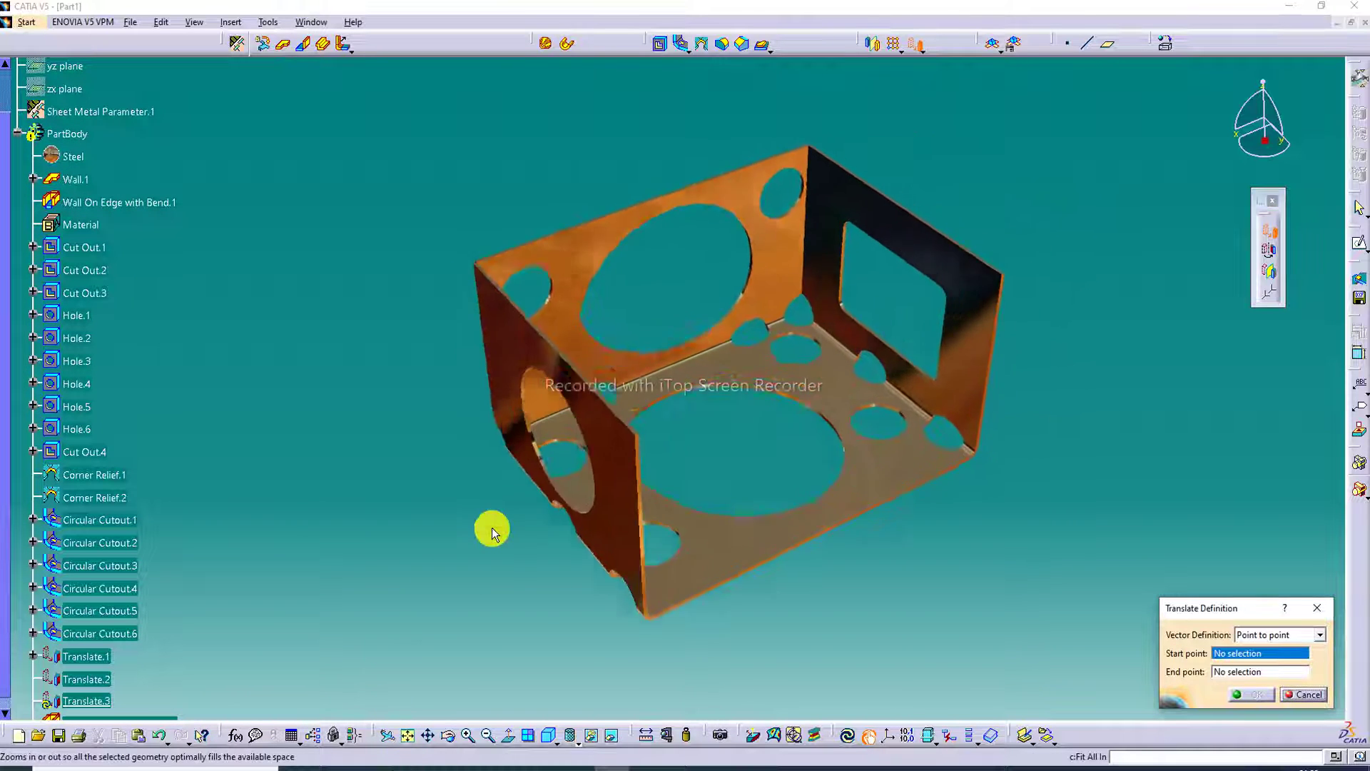
{"action": "scroll", "coordinate": [294, 542], "scroll_direction": "down", "scroll_amount": 1}
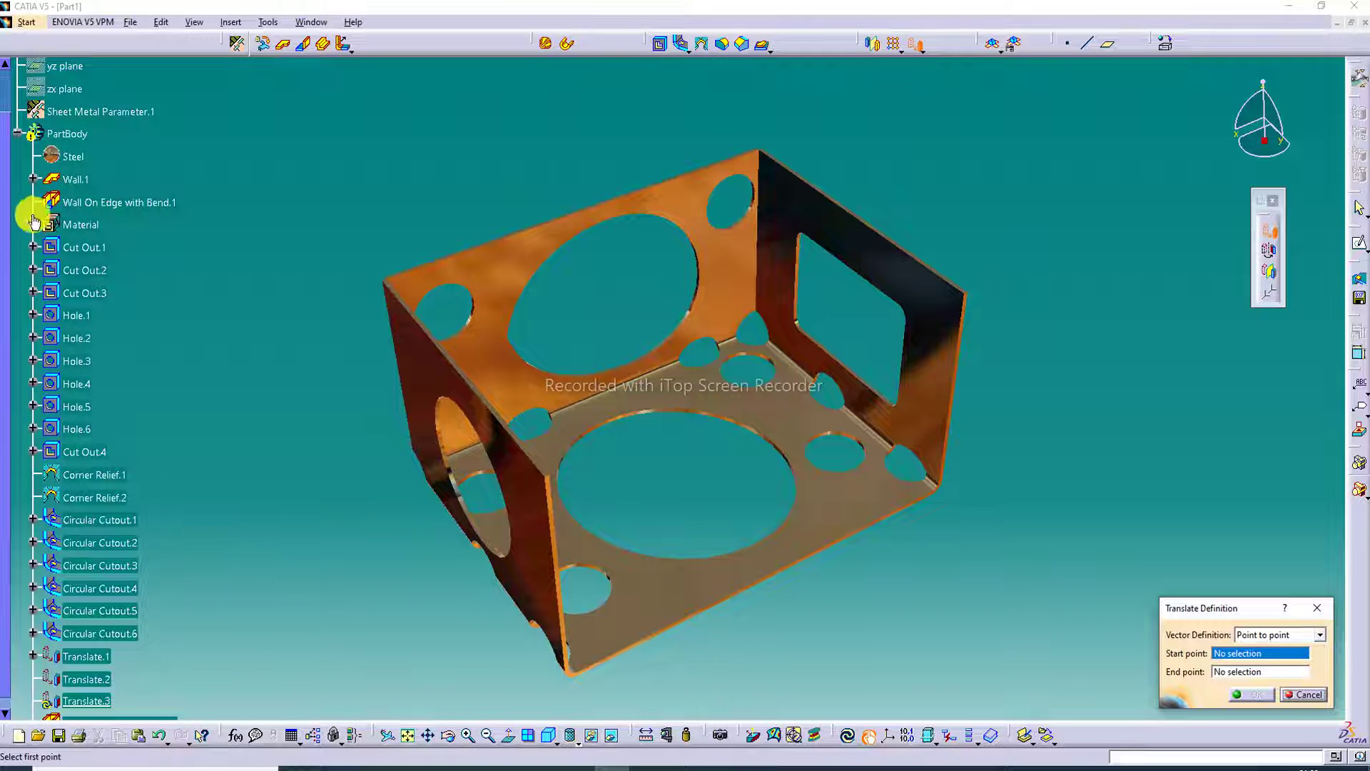
{"action": "left_click", "coordinate": [19, 130]}
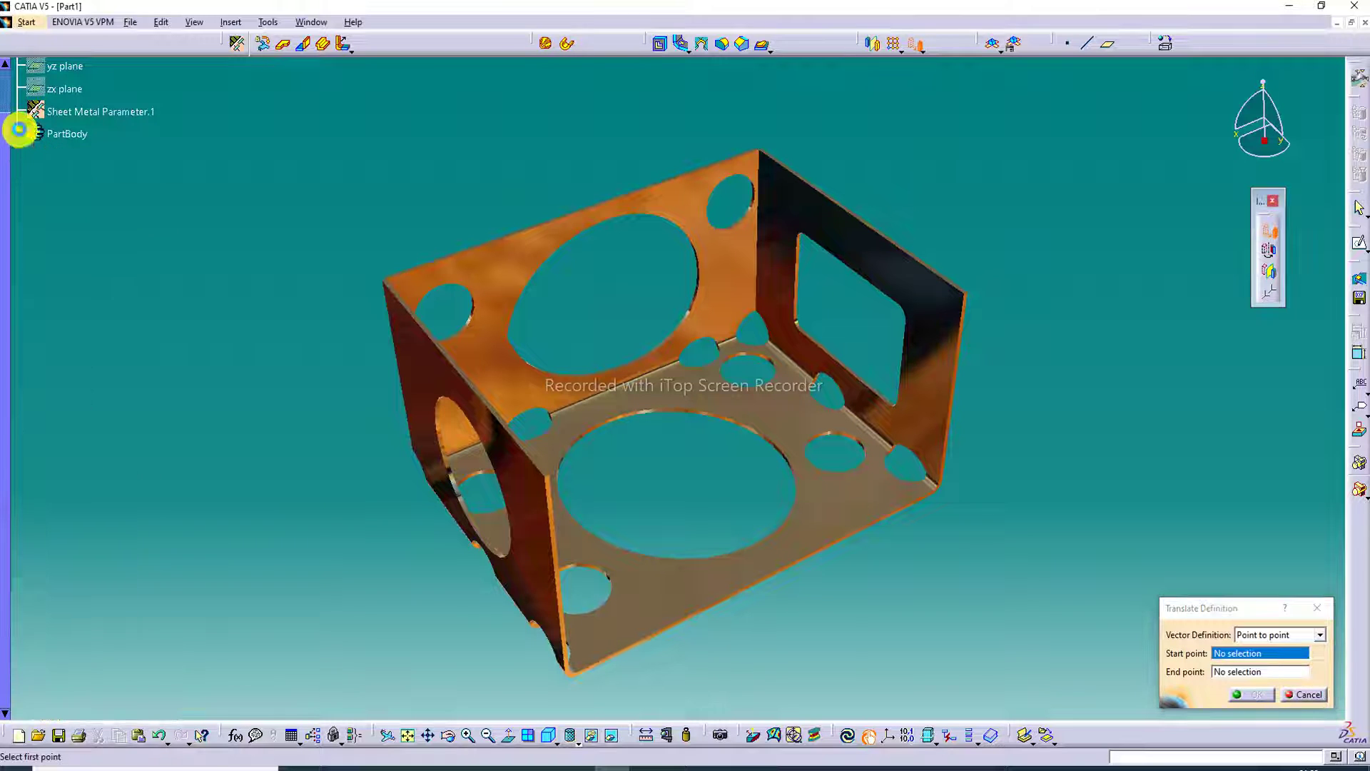
{"action": "left_click", "coordinate": [19, 136]}
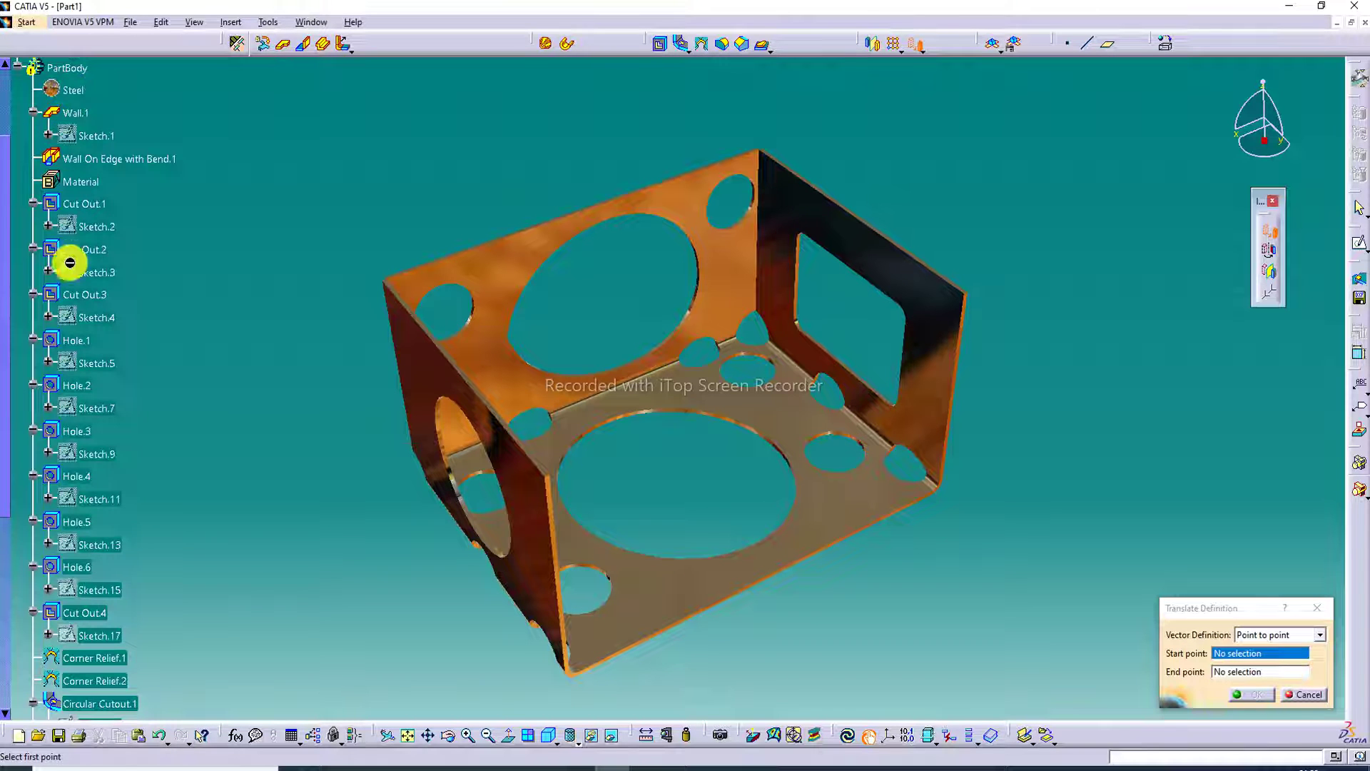
{"action": "scroll", "coordinate": [169, 515], "scroll_direction": "down", "scroll_amount": 3}
{"action": "scroll", "coordinate": [169, 515], "scroll_direction": "down", "scroll_amount": 3}
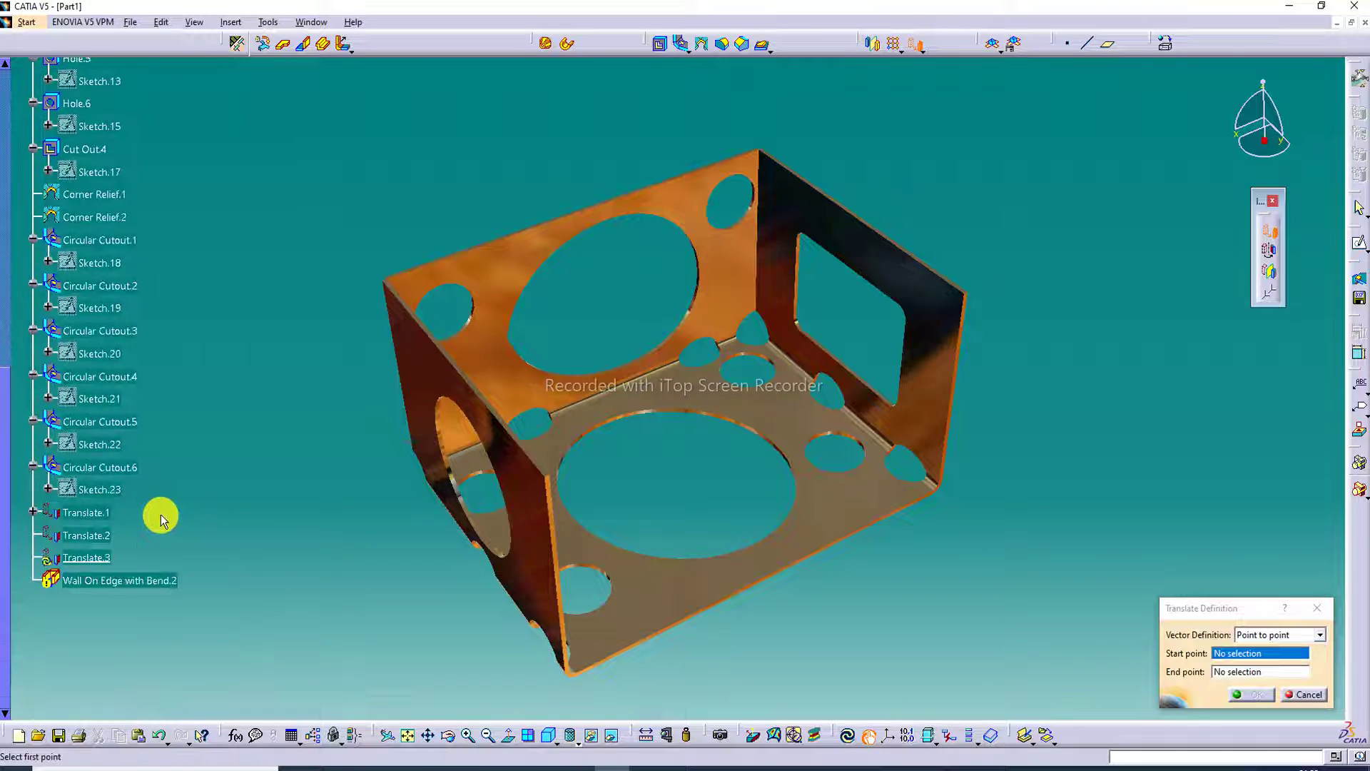
{"action": "scroll", "coordinate": [152, 429], "scroll_direction": "up", "scroll_amount": 3}
{"action": "scroll", "coordinate": [154, 425], "scroll_direction": "up", "scroll_amount": 4}
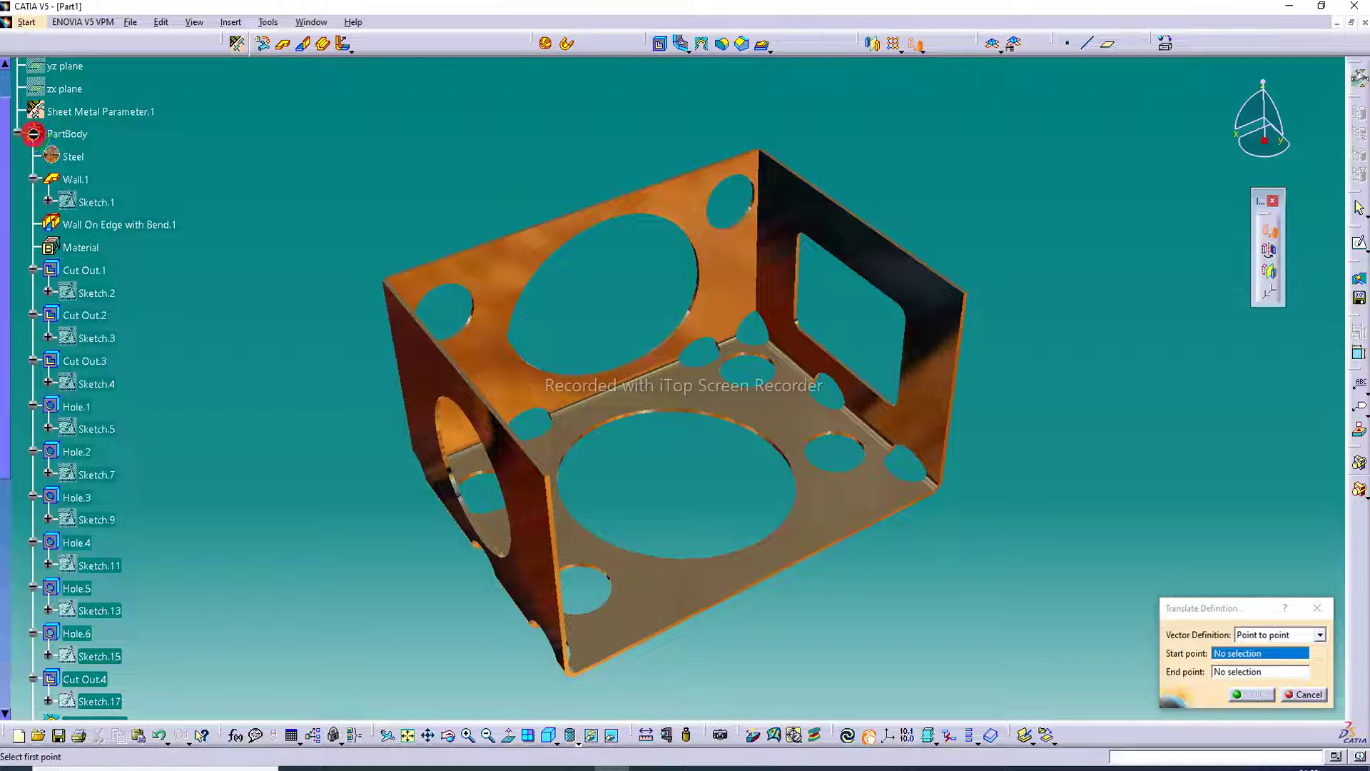
{"action": "left_click", "coordinate": [32, 129]}
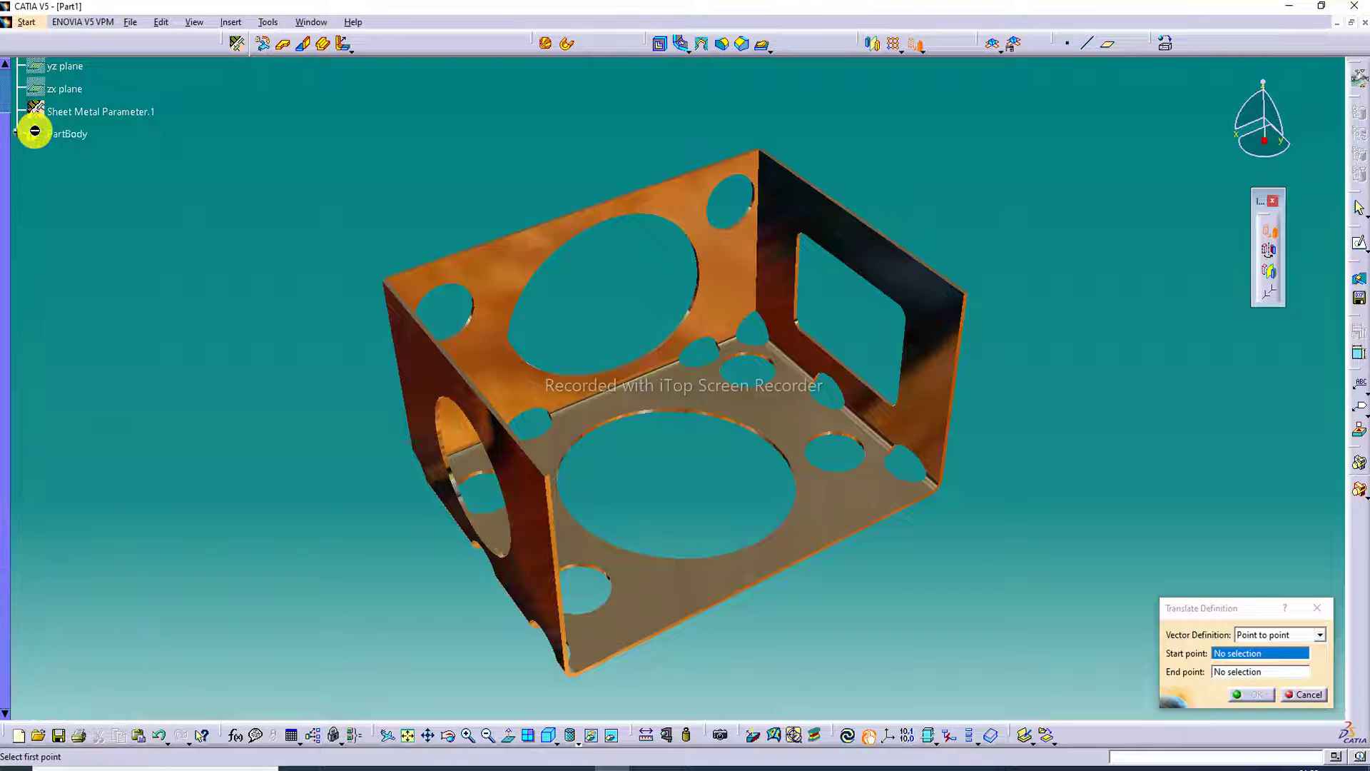
{"action": "left_click", "coordinate": [35, 134]}
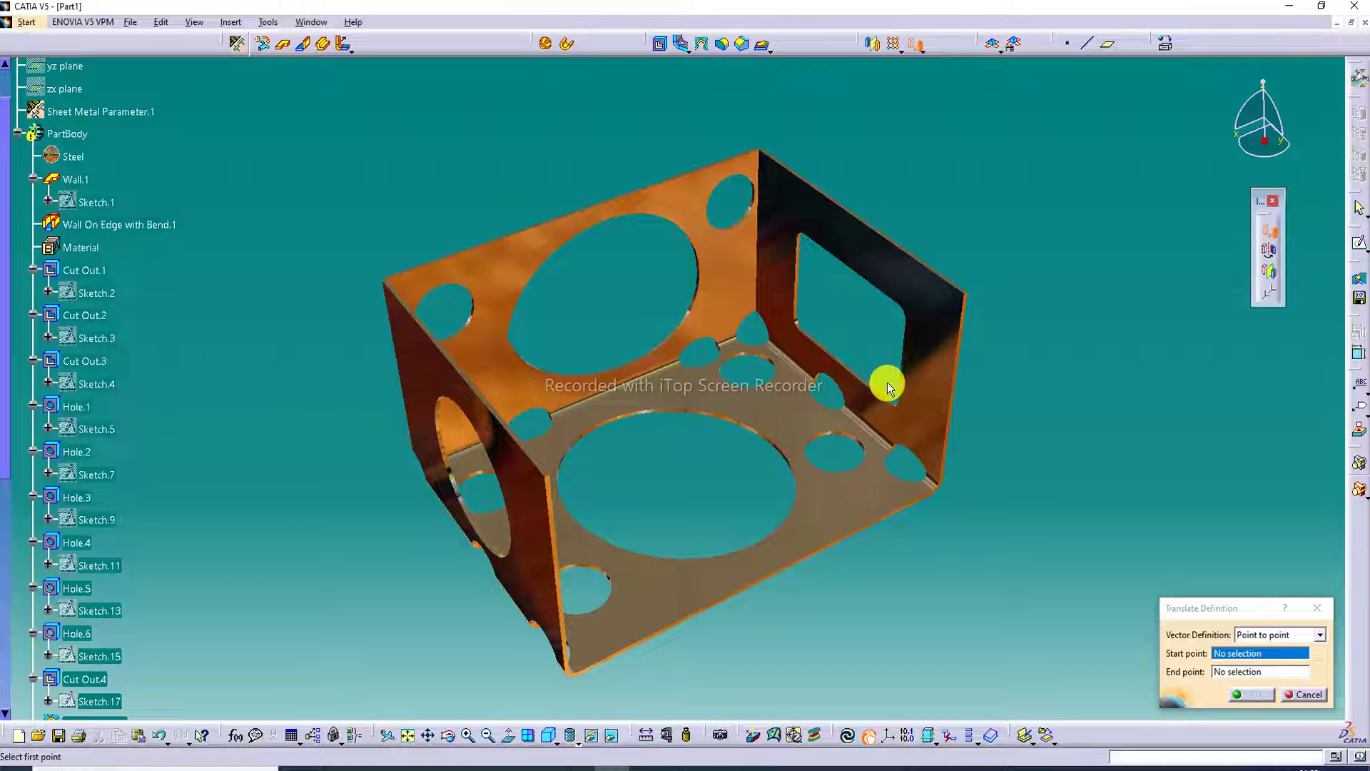
Set the translation's vector definition to Coordinates, apply it with X at 1 mm, and dismiss the update diagnosis.
{"action": "left_click", "coordinate": [1269, 637]}
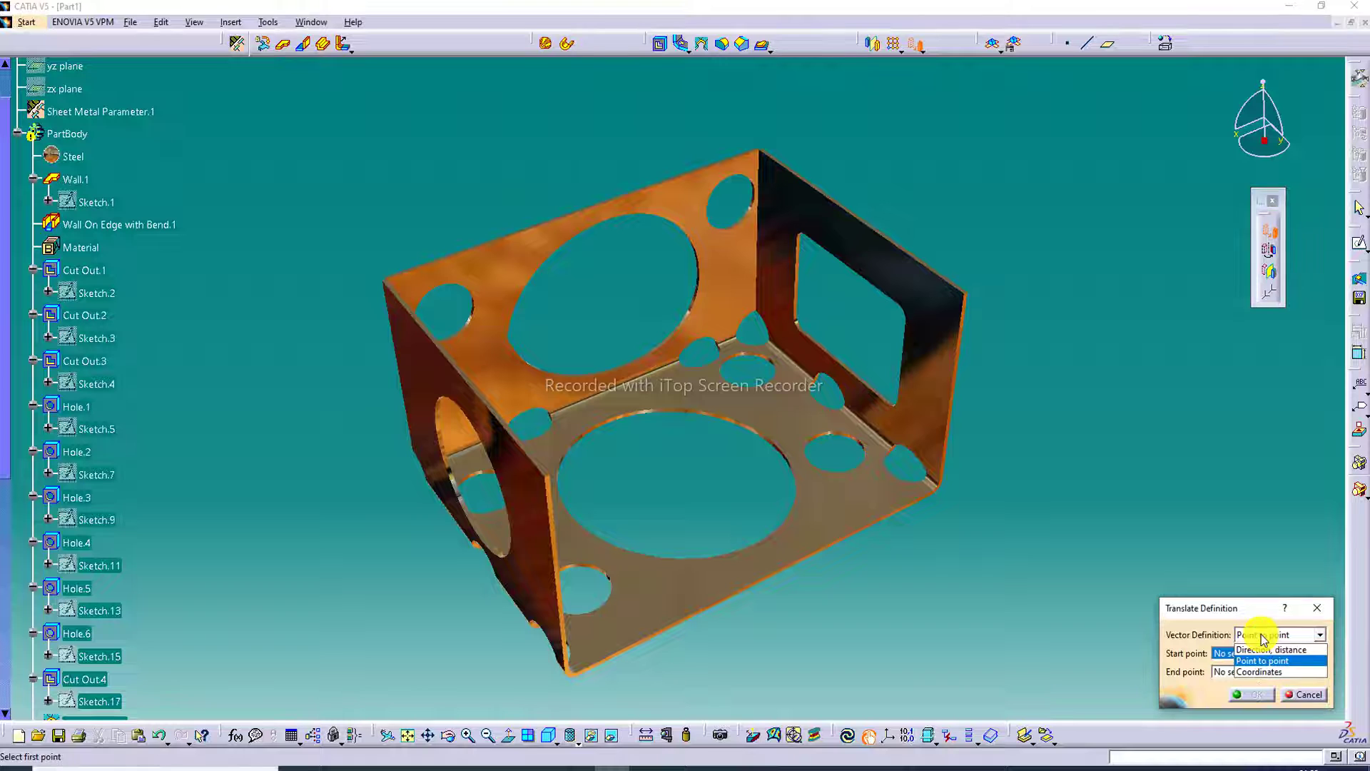
{"action": "left_click", "coordinate": [1262, 674]}
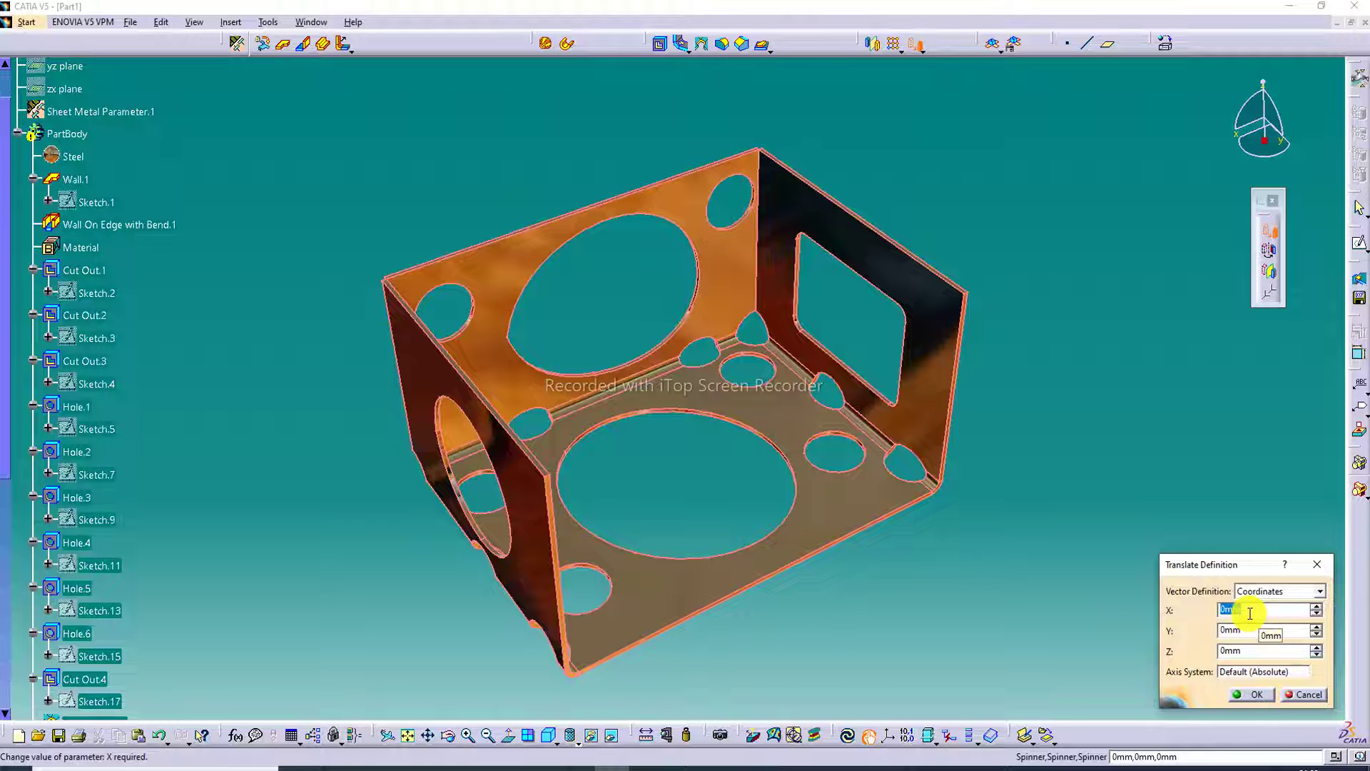
{"action": "type", "text": "1"}
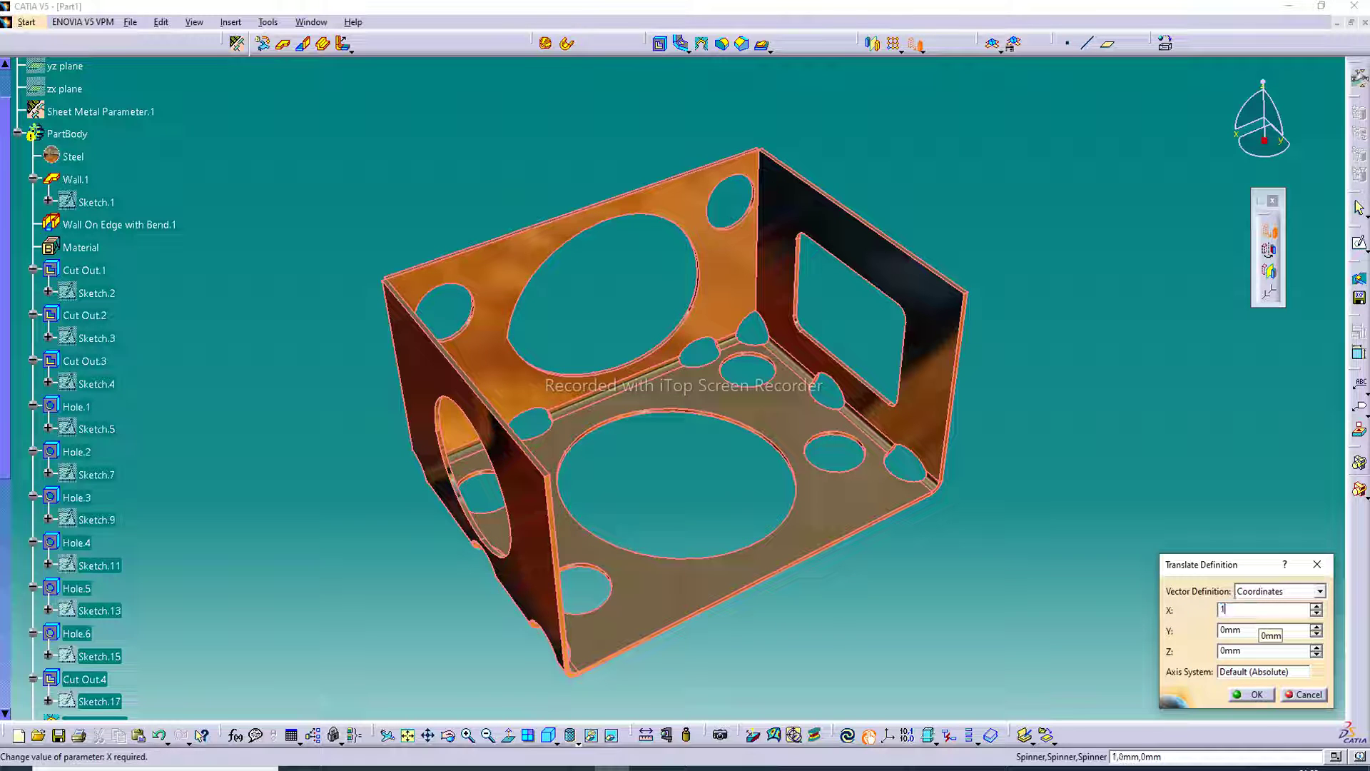
{"action": "key", "text": "Return"}
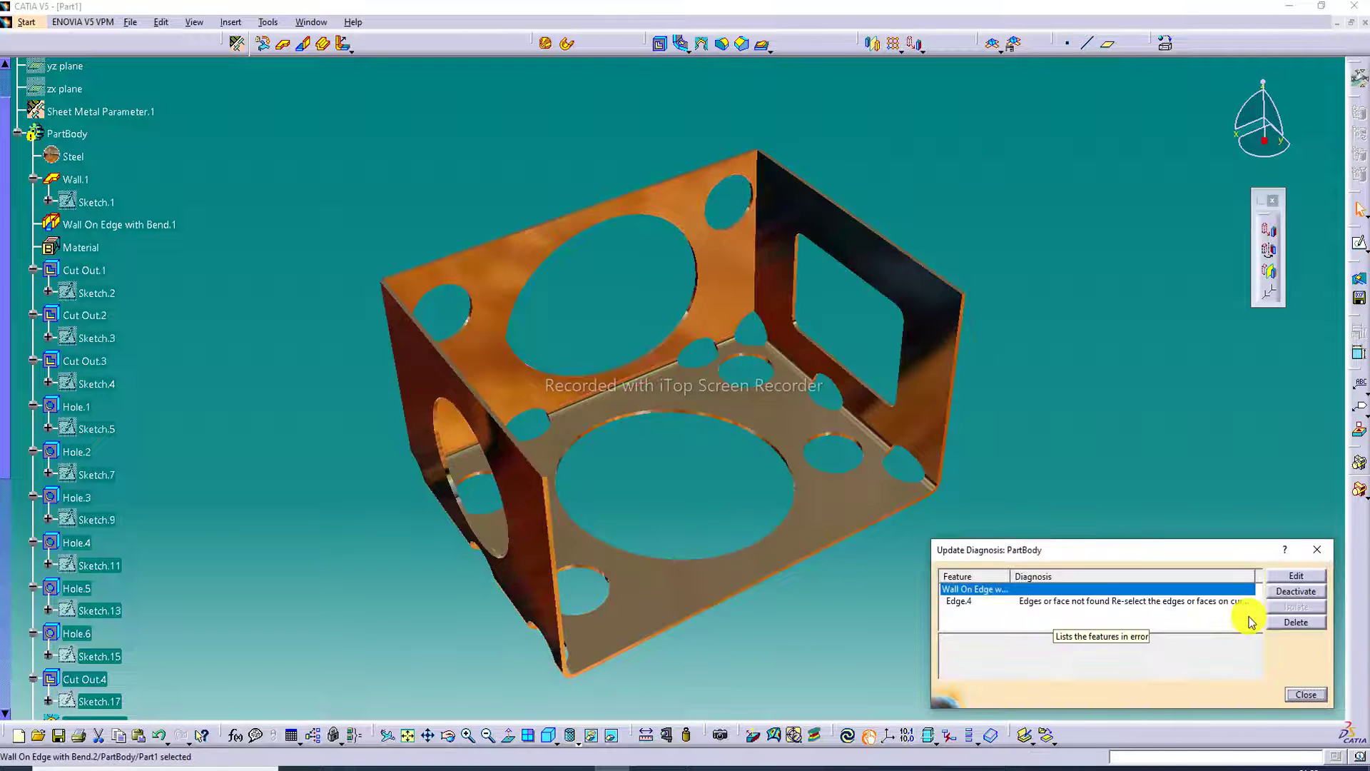
{"action": "left_click", "coordinate": [1316, 548]}
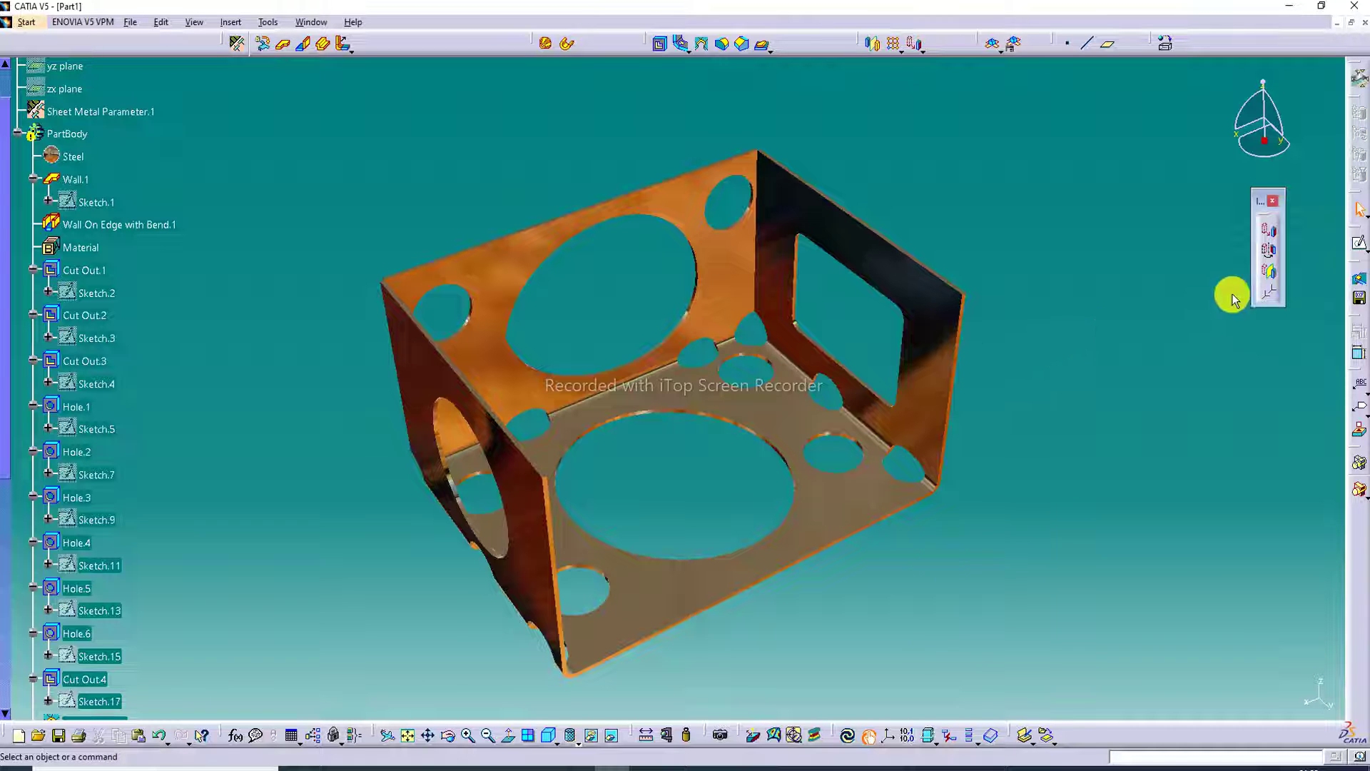
Start another coordinates translation of the body, keeping the transformation specifications, and set X and Y to 1 mm.
{"action": "left_click", "coordinate": [1269, 230]}
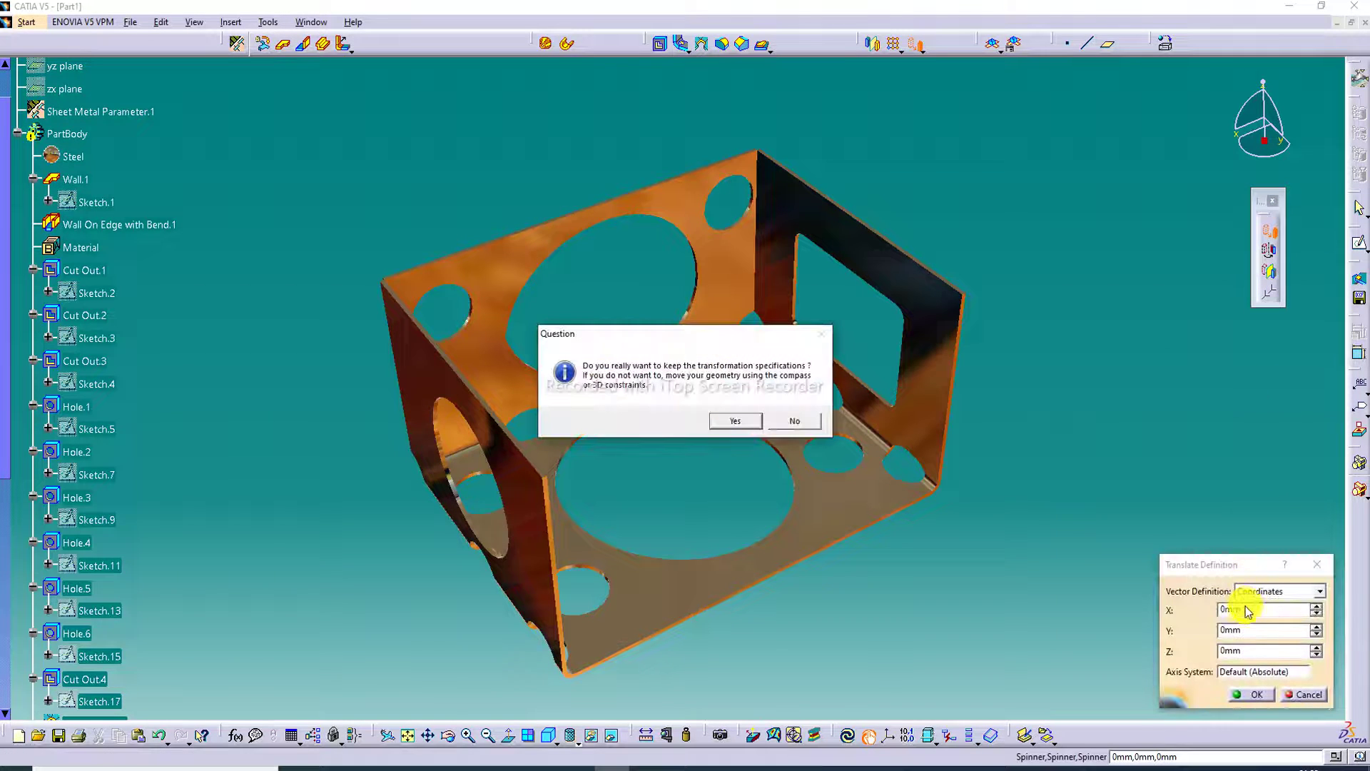
{"action": "left_click", "coordinate": [735, 421]}
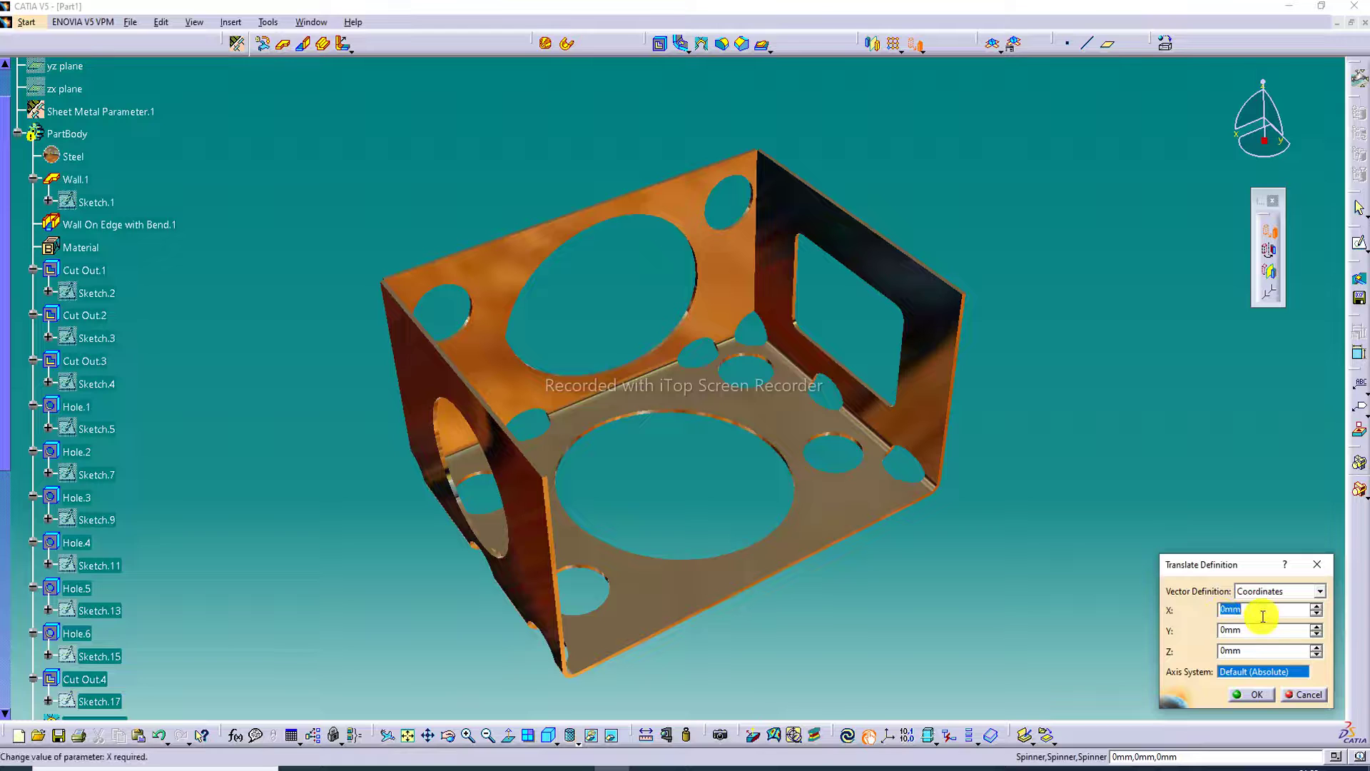
{"action": "type", "text": "1"}
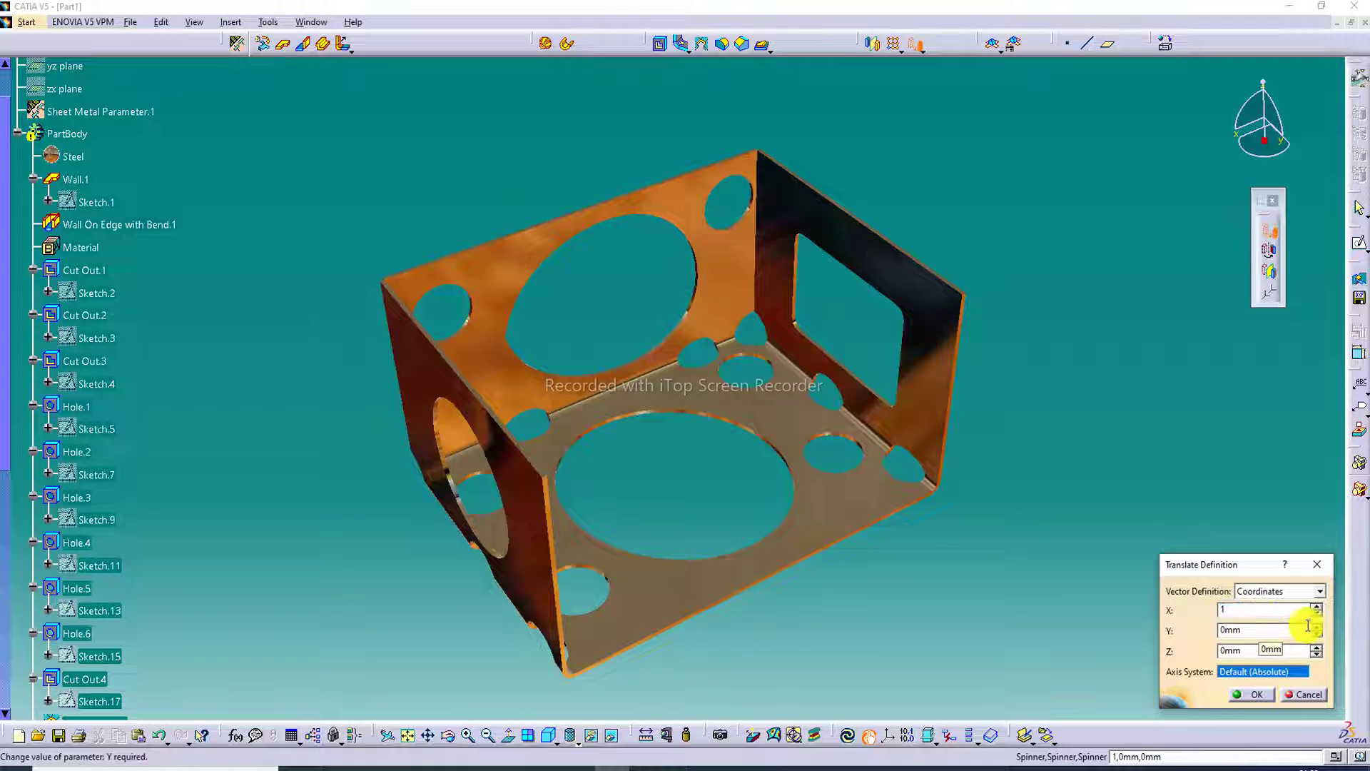
{"action": "left_click", "coordinate": [1270, 628]}
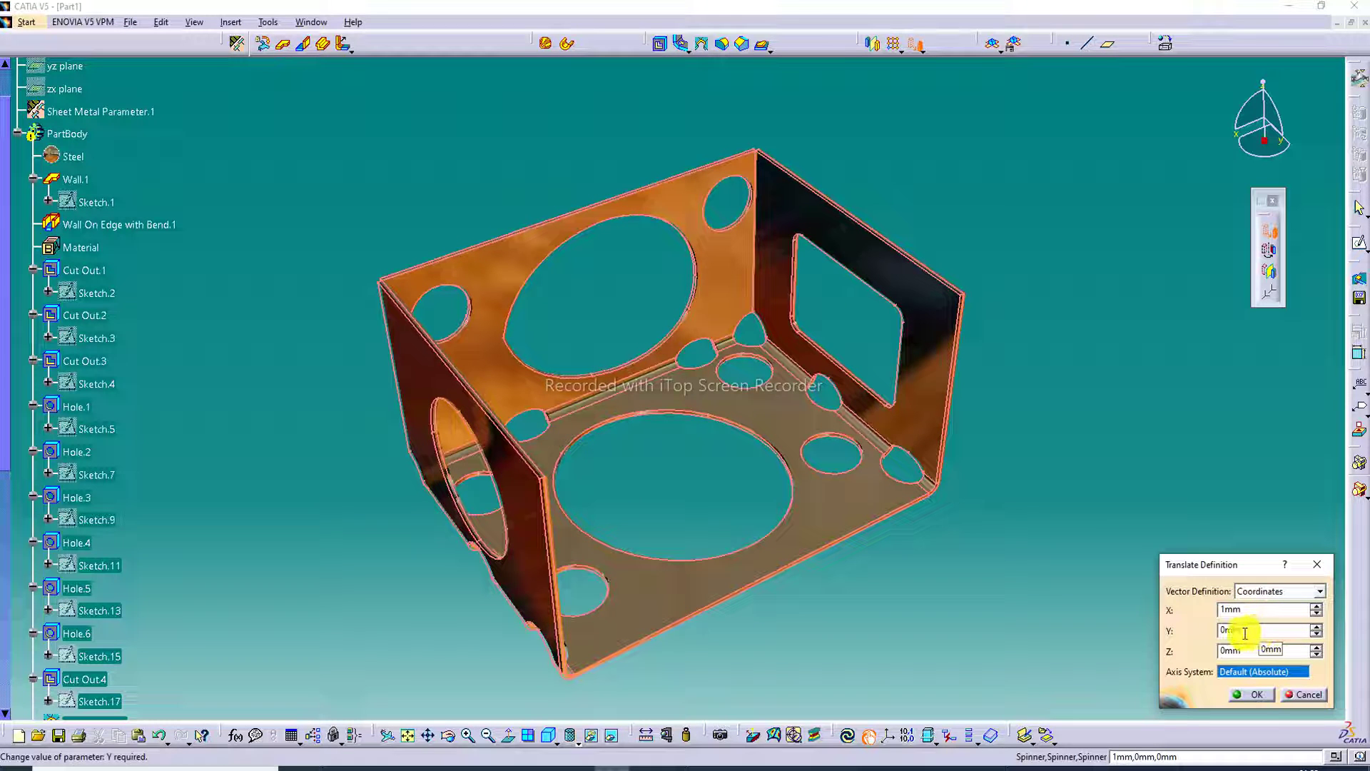
{"action": "type", "text": "1"}
{"action": "left_click", "coordinate": [1291, 652]}
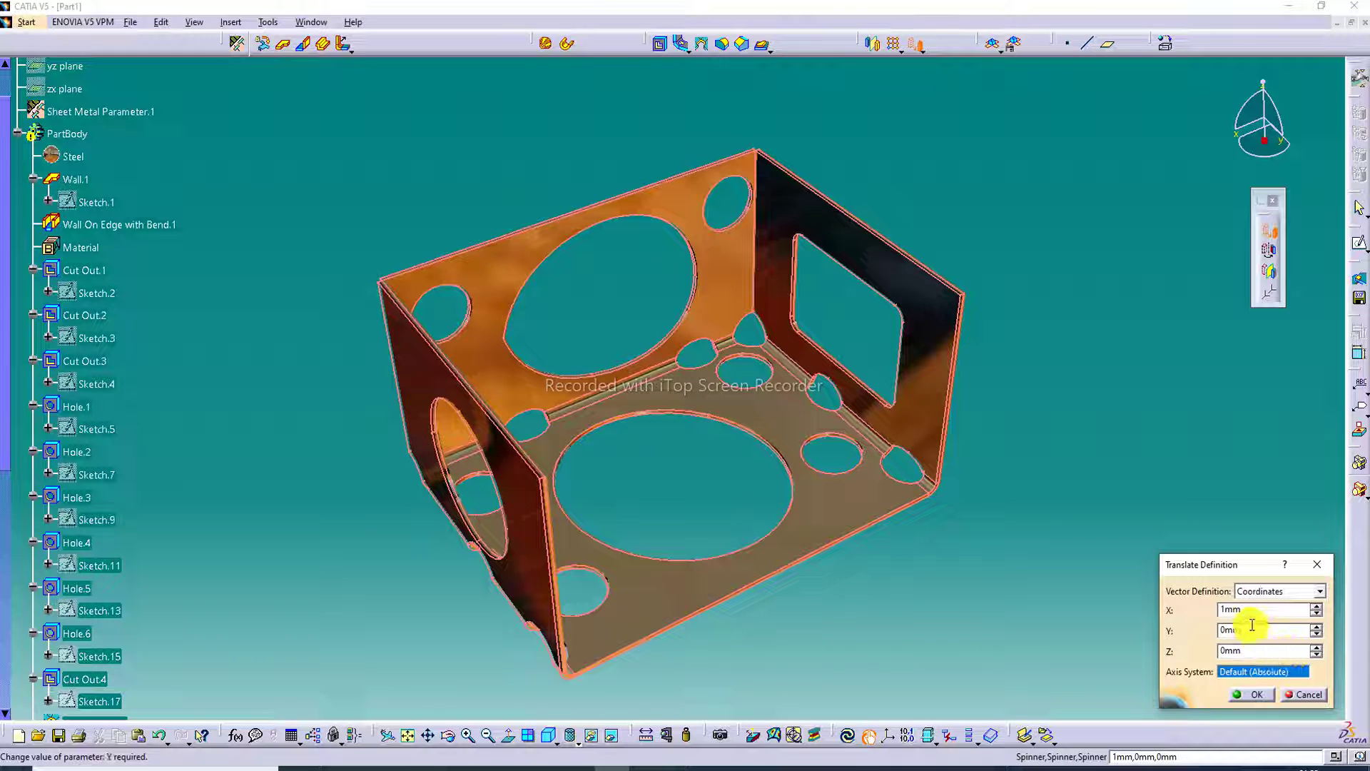
{"action": "left_click", "coordinate": [1201, 634]}
{"action": "type", "text": "1"}
Set the translation's Z coordinate to 1 mm, apply it and dismiss the update diagnosis.
{"action": "left_click", "coordinate": [1245, 650]}
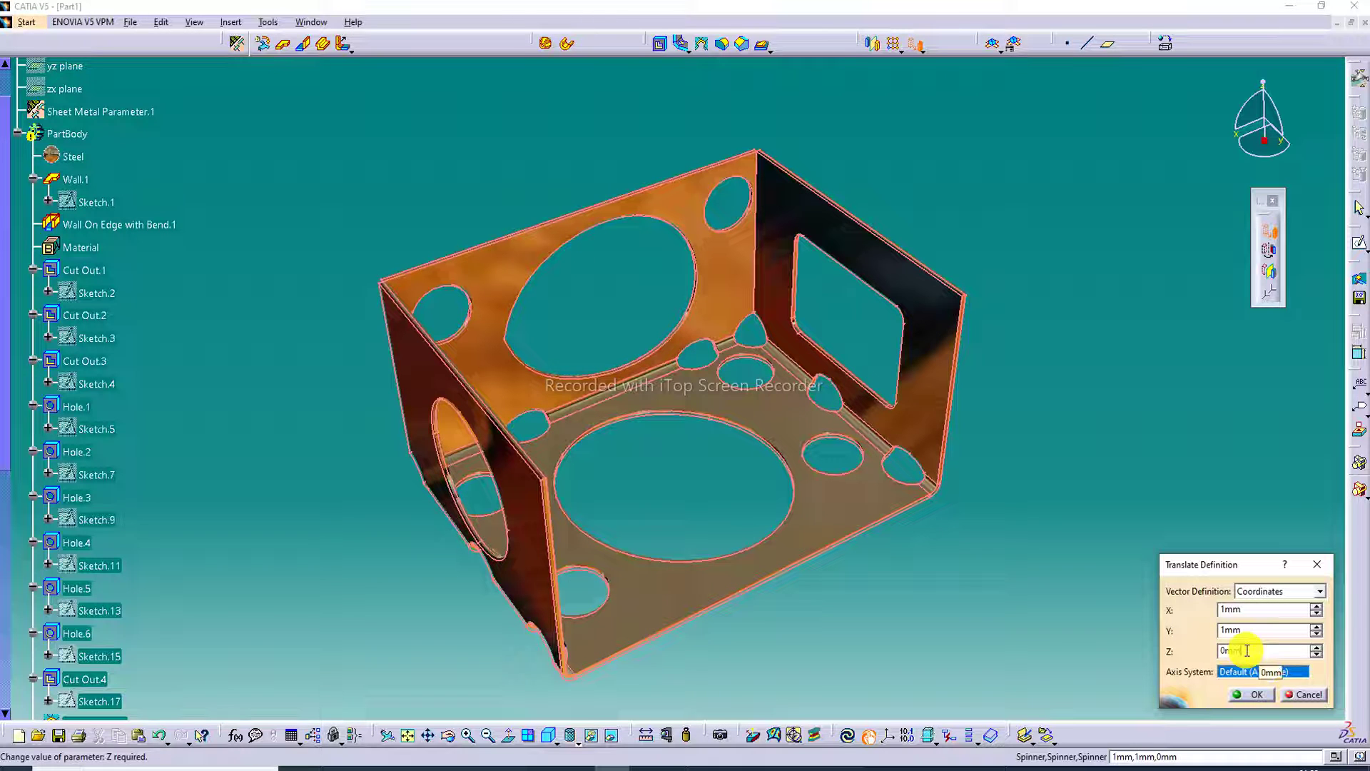
{"action": "left_click", "coordinate": [1247, 650]}
{"action": "type", "text": "1"}
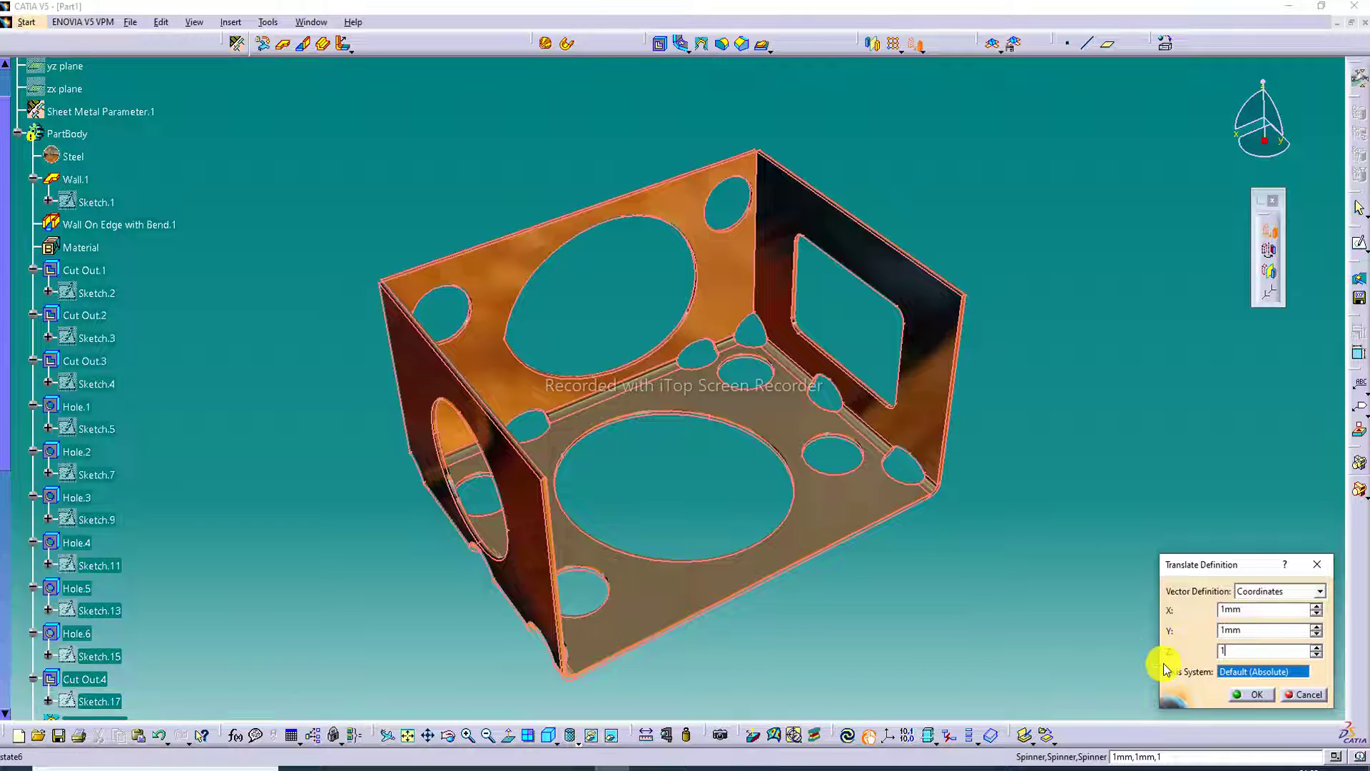
{"action": "left_click", "coordinate": [1260, 695]}
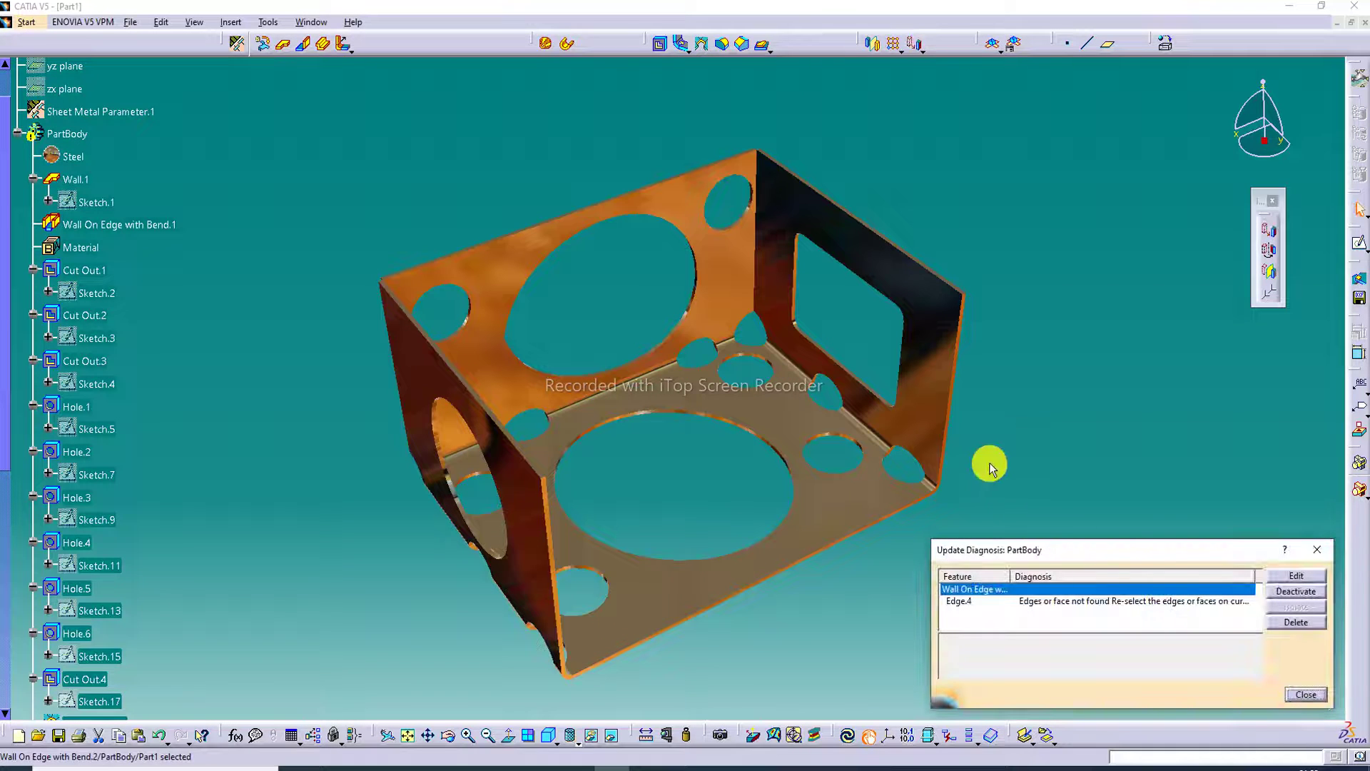
{"action": "left_click", "coordinate": [1303, 696]}
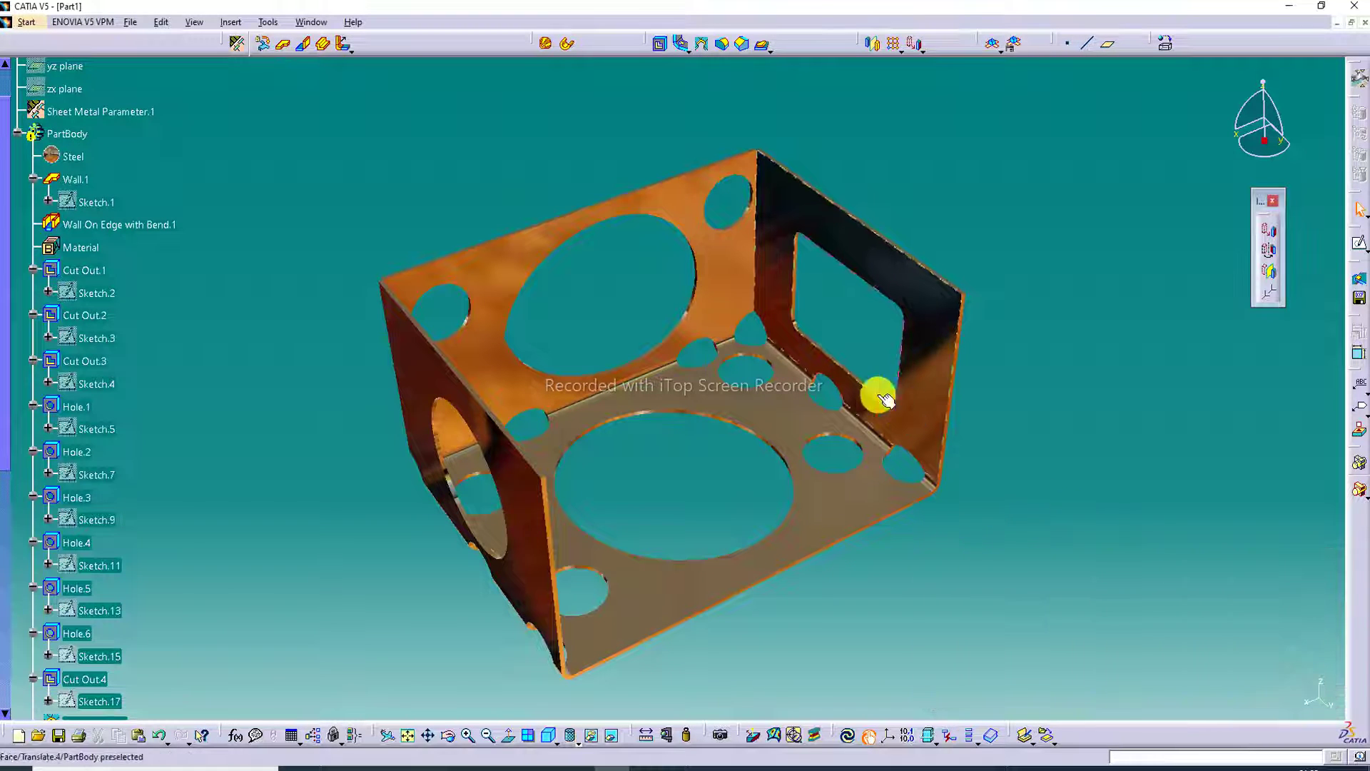
Start a further coordinates translation, keeping the transformation specifications, and set X and Y to 3 mm.
{"action": "left_click", "coordinate": [1269, 230]}
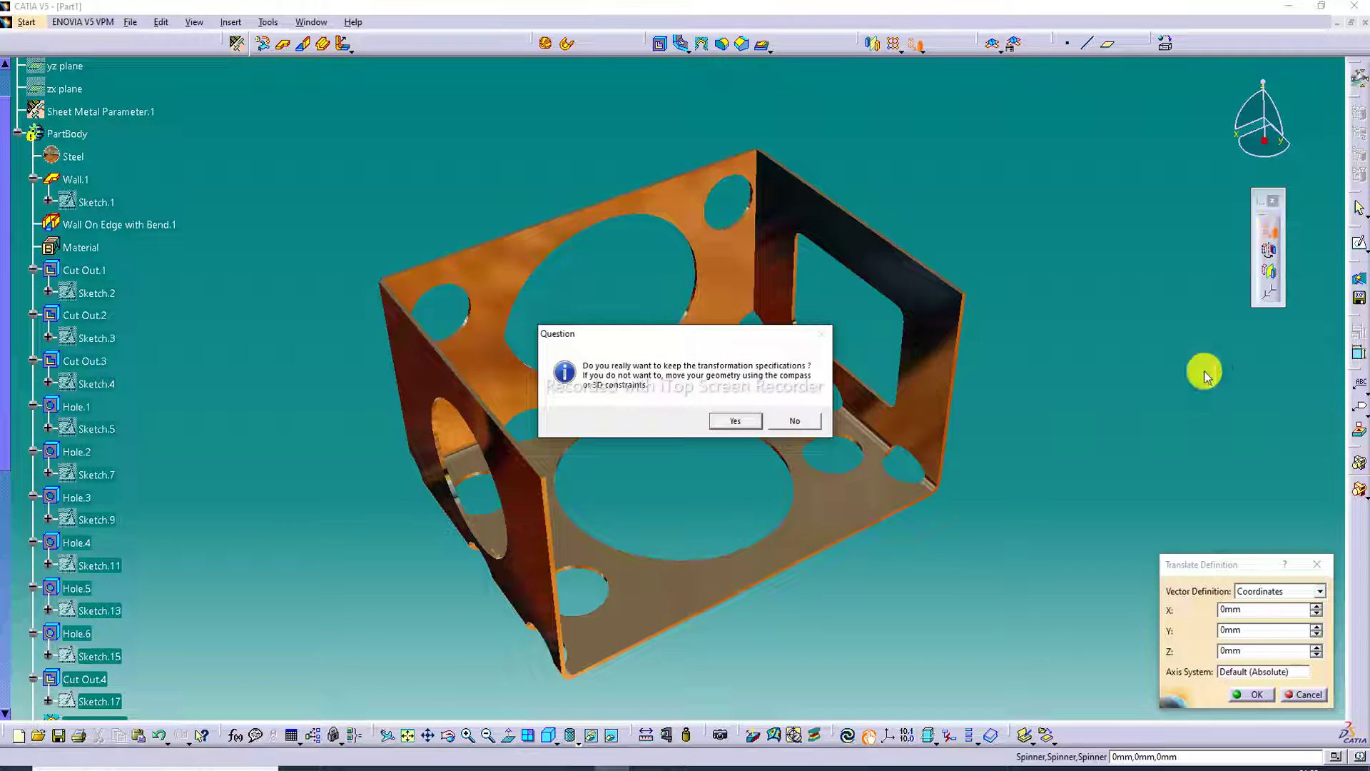
{"action": "left_click", "coordinate": [735, 420]}
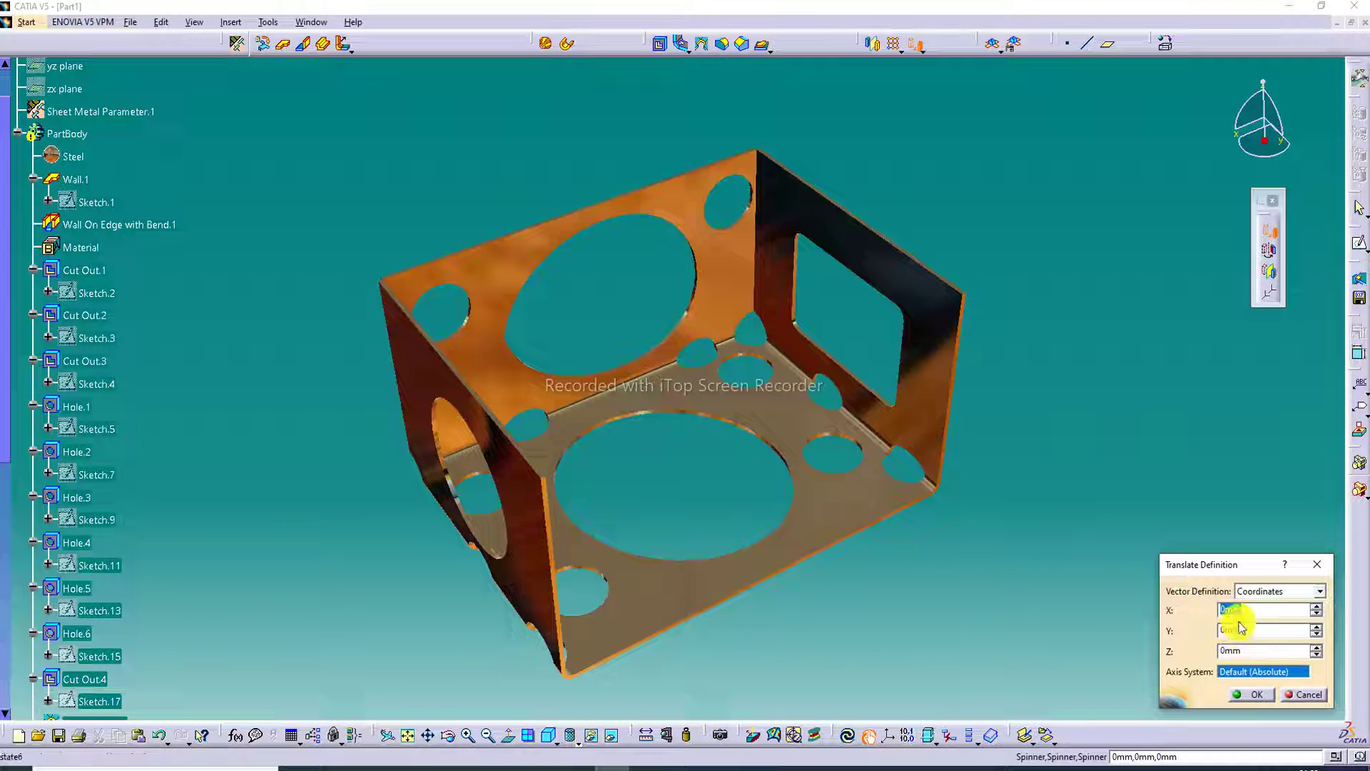
{"action": "type", "text": "3"}
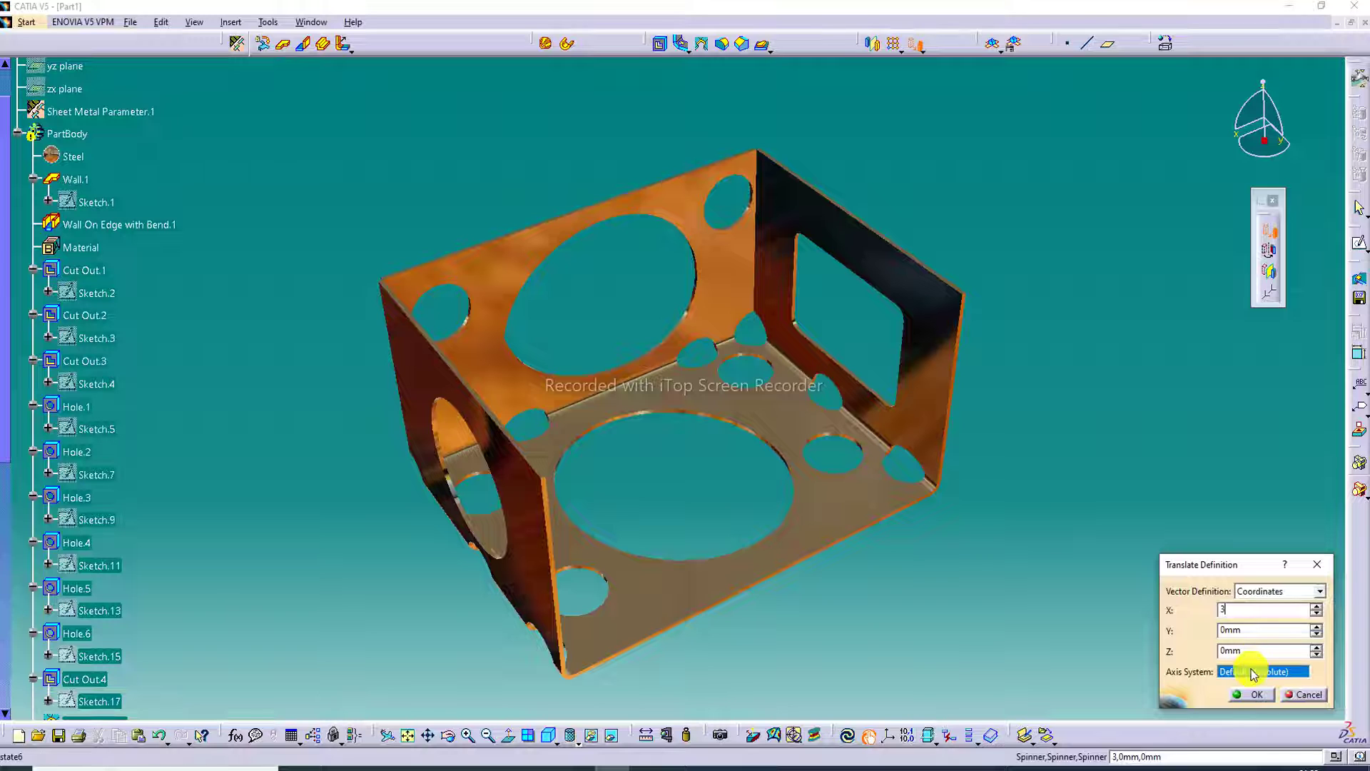
{"action": "left_click", "coordinate": [1245, 631]}
{"action": "left_click_drag", "start_coordinate": [1245, 631], "coordinate": [1213, 633]}
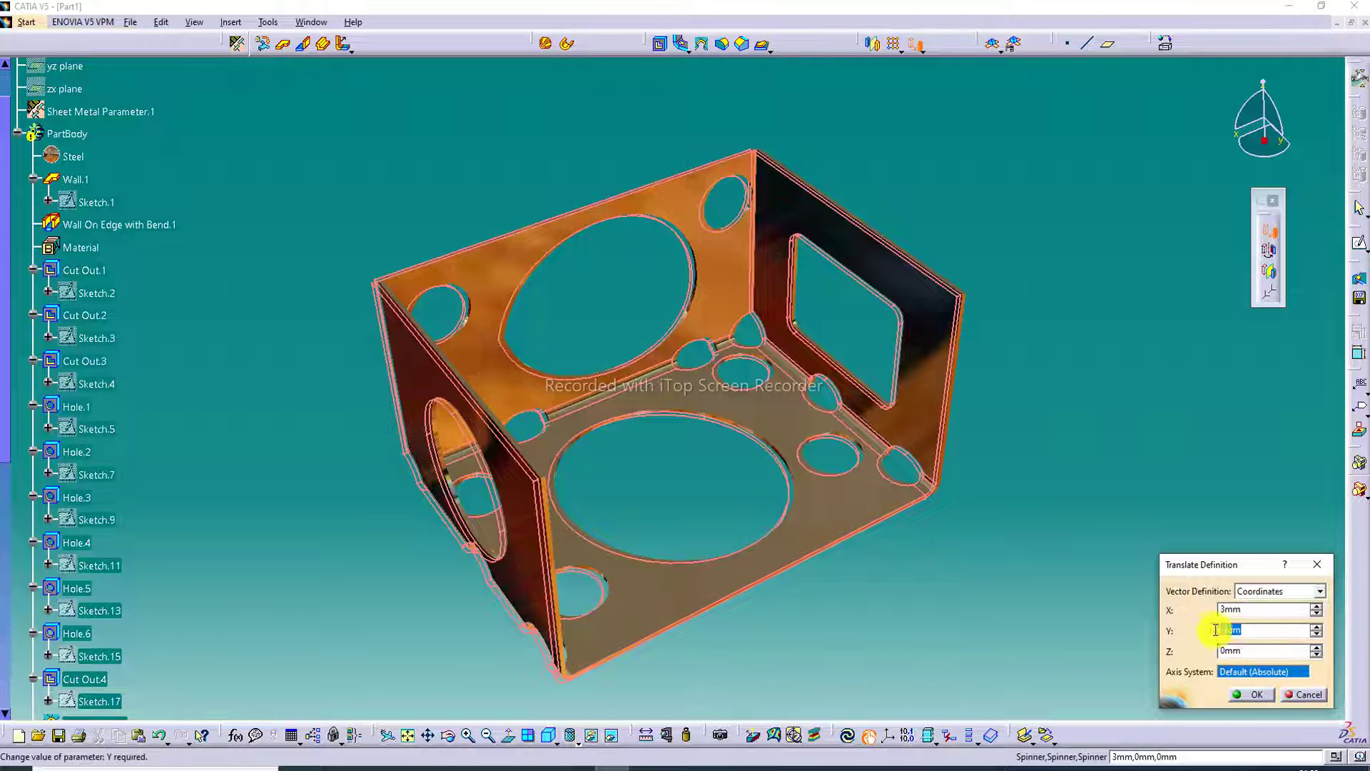
{"action": "type", "text": "3"}
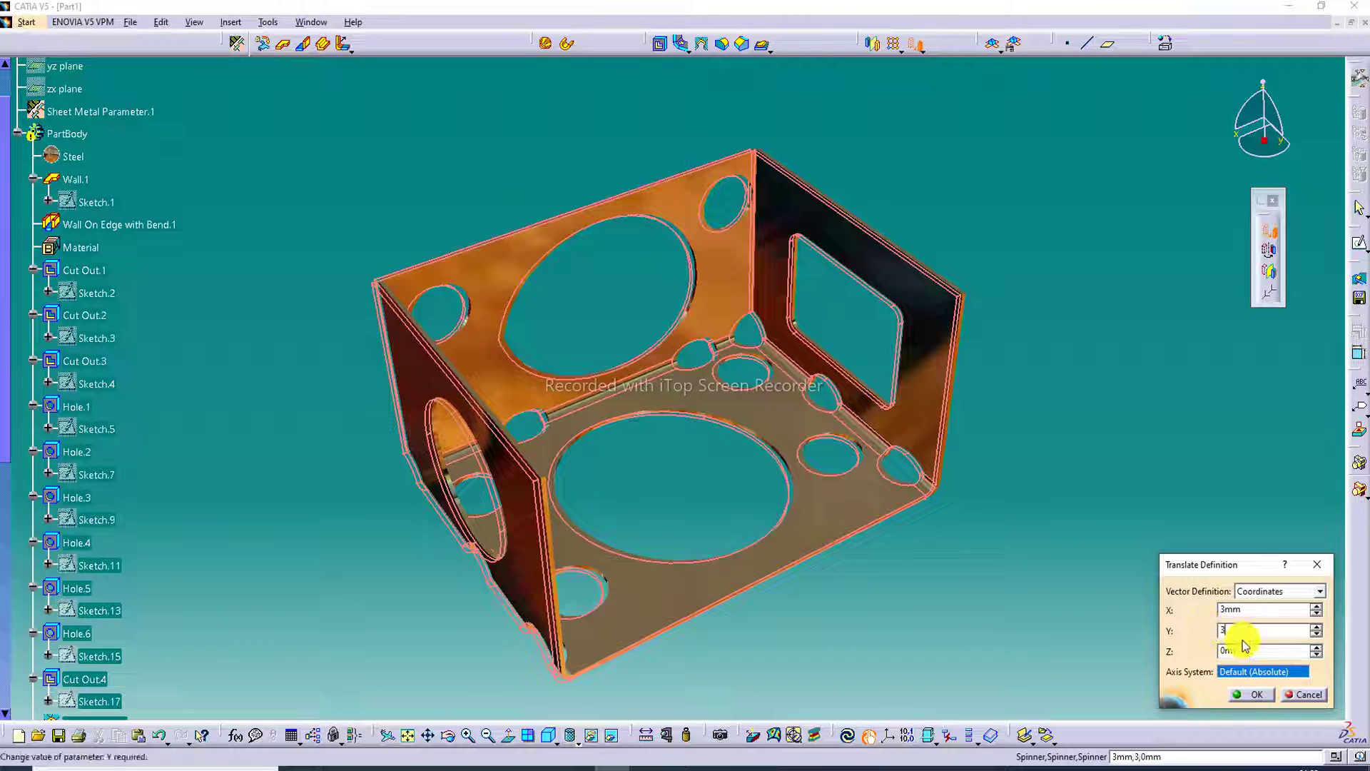
Set the translation's Z coordinate to 4 mm, apply it and dismiss the update diagnosis.
{"action": "left_click", "coordinate": [1243, 647]}
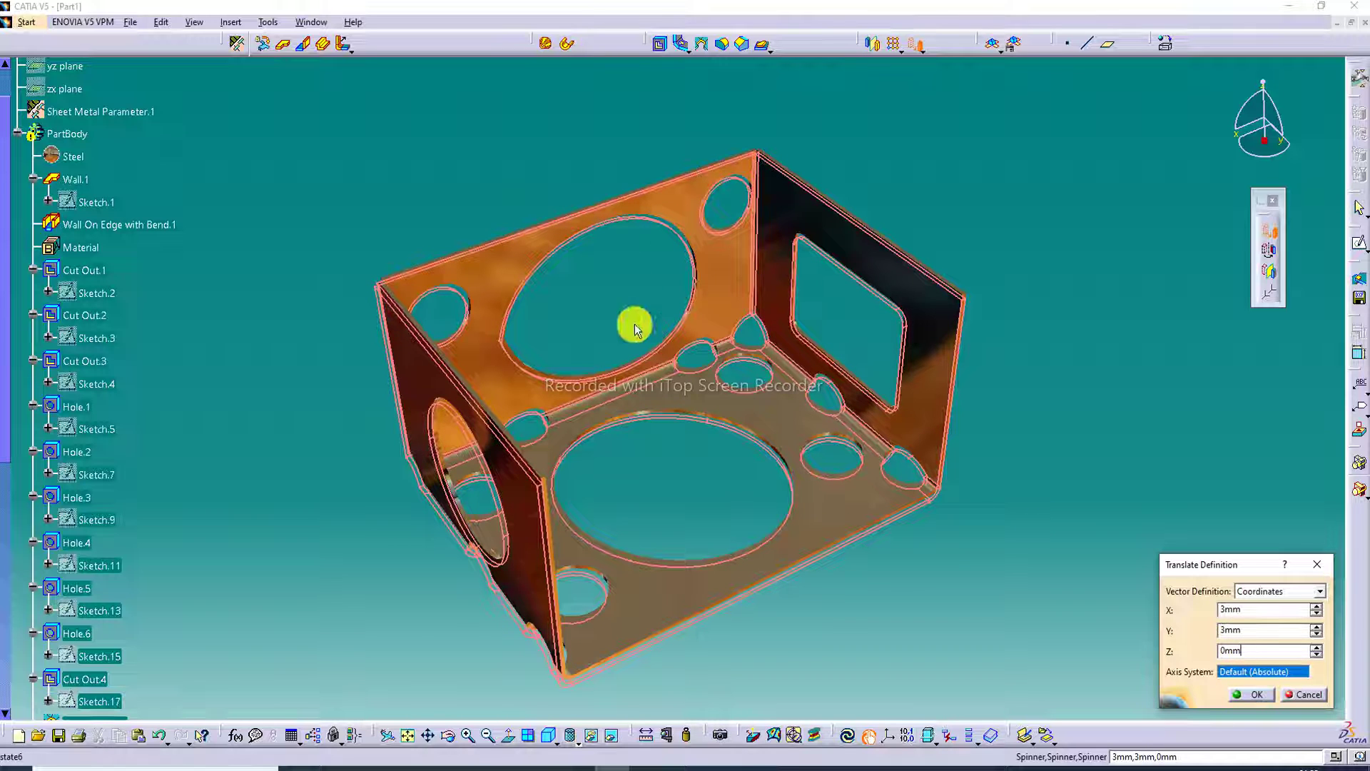
{"action": "double_click", "coordinate": [1245, 647]}
{"action": "type", "text": "4"}
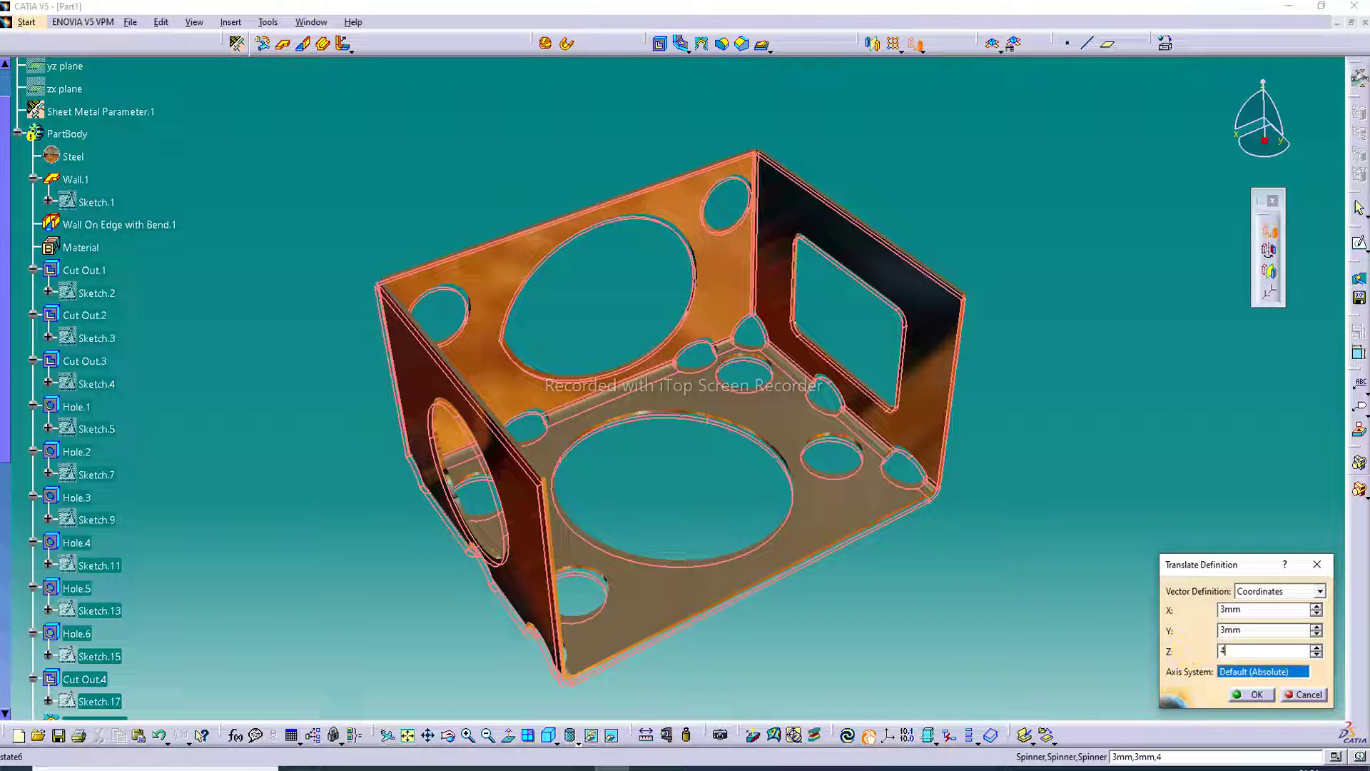
{"action": "left_click", "coordinate": [1266, 695]}
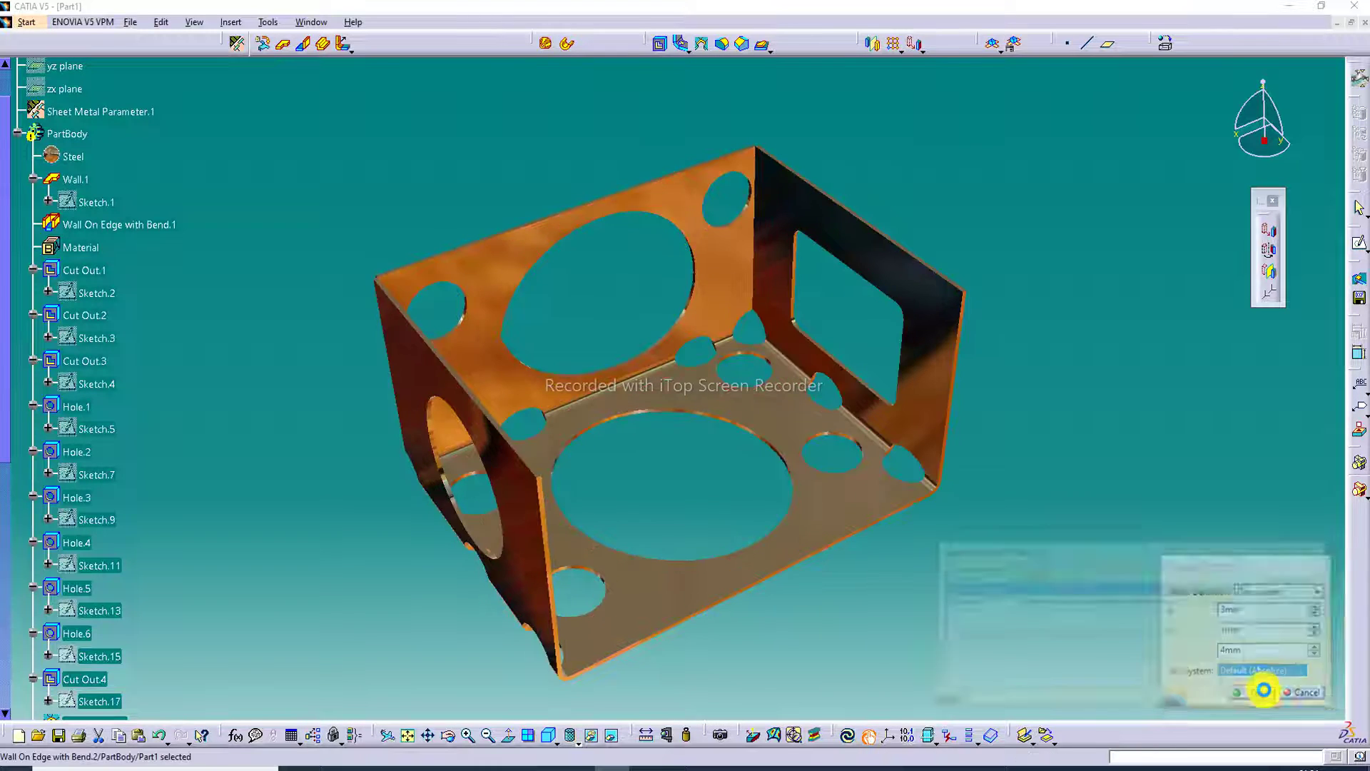
{"action": "left_click", "coordinate": [1301, 689]}
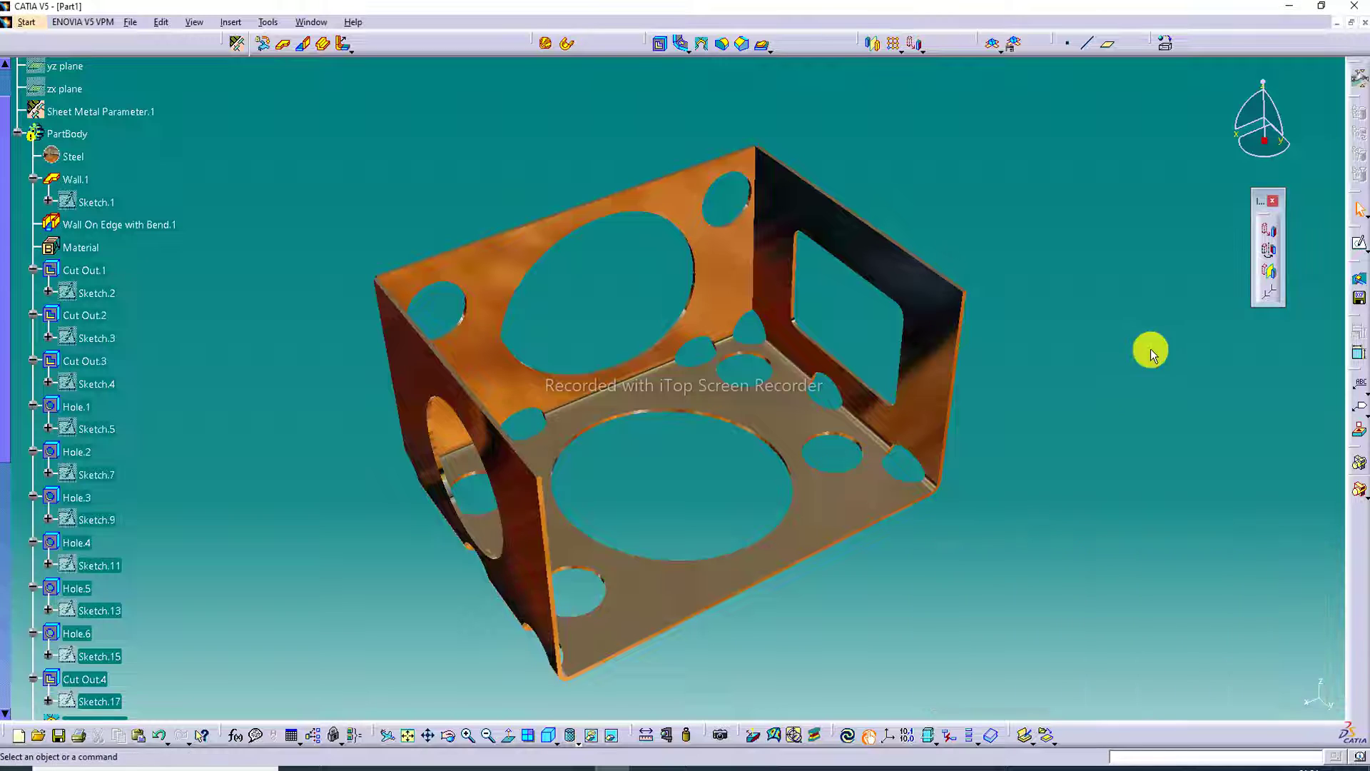
{"action": "left_click", "coordinate": [1269, 256]}
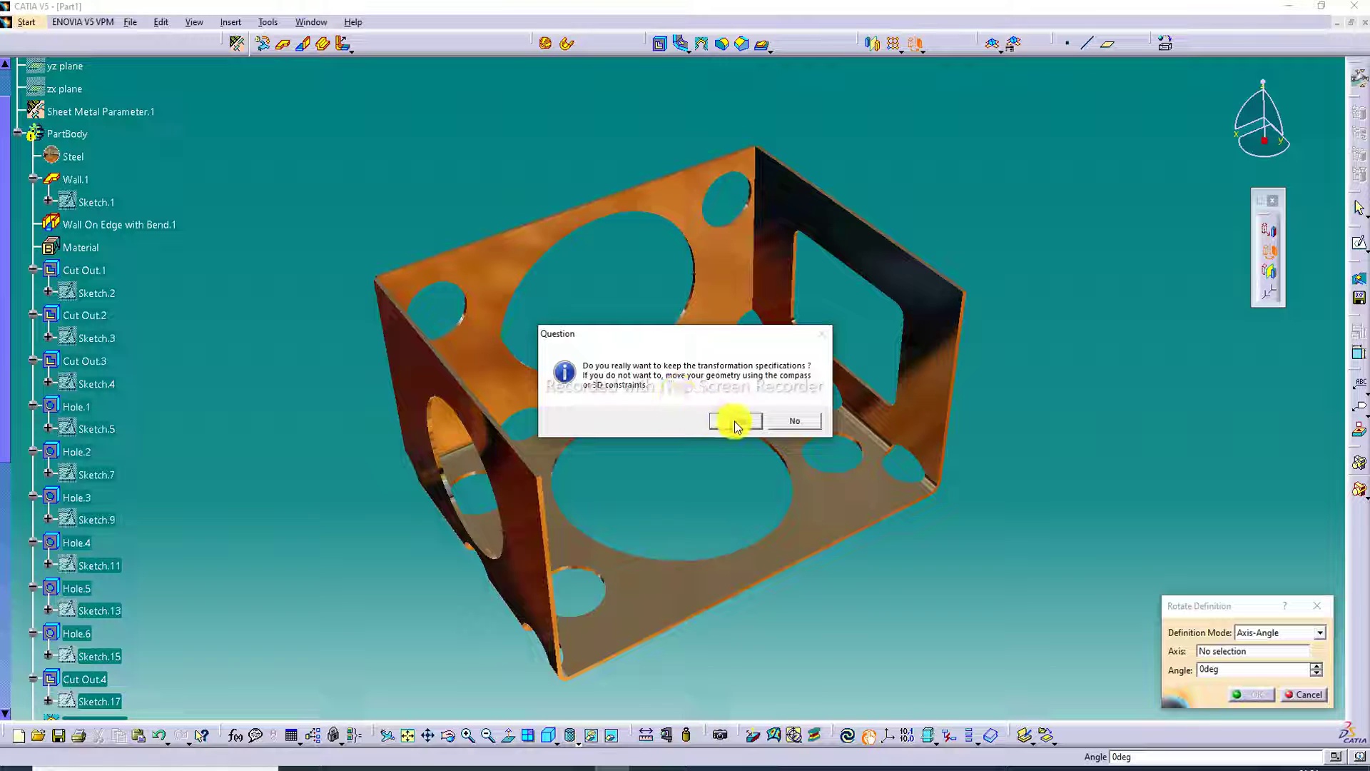
{"action": "left_click", "coordinate": [735, 422]}
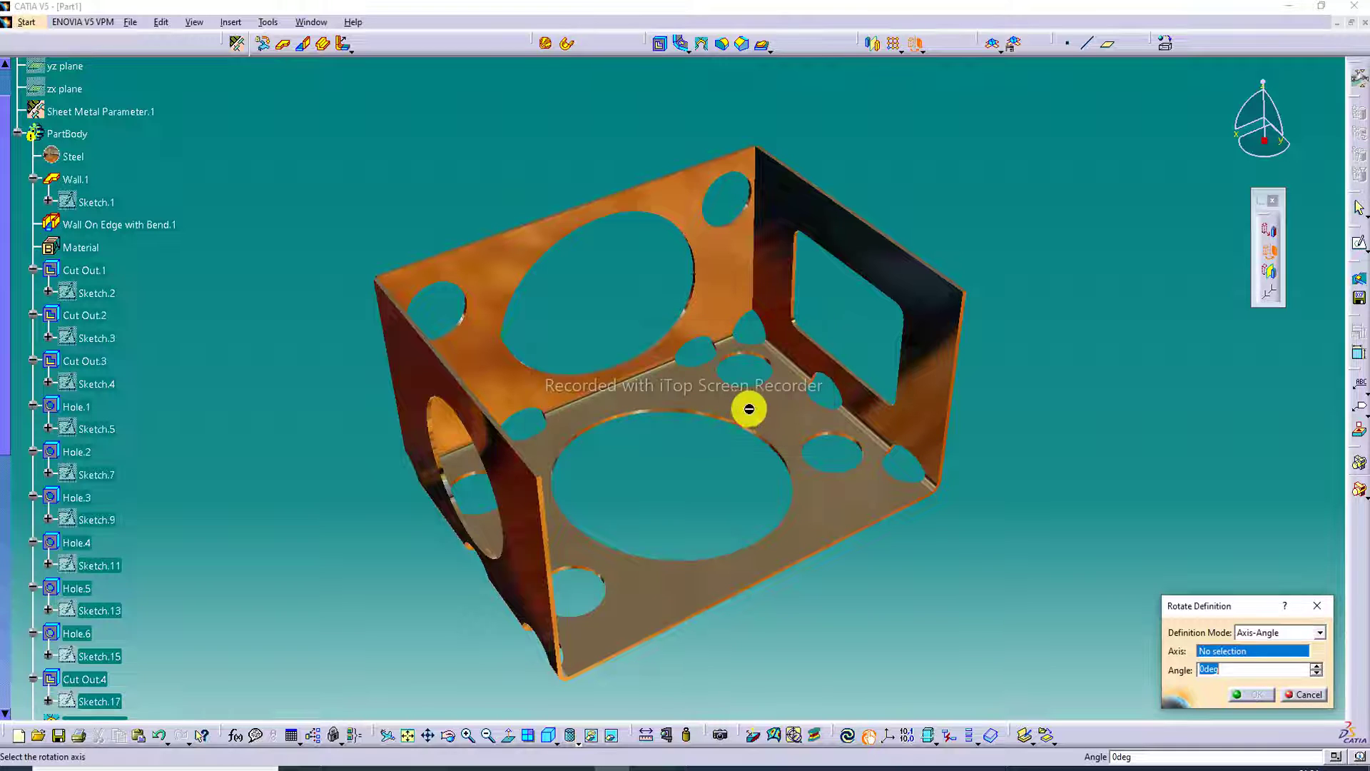
{"action": "left_click", "coordinate": [1277, 632]}
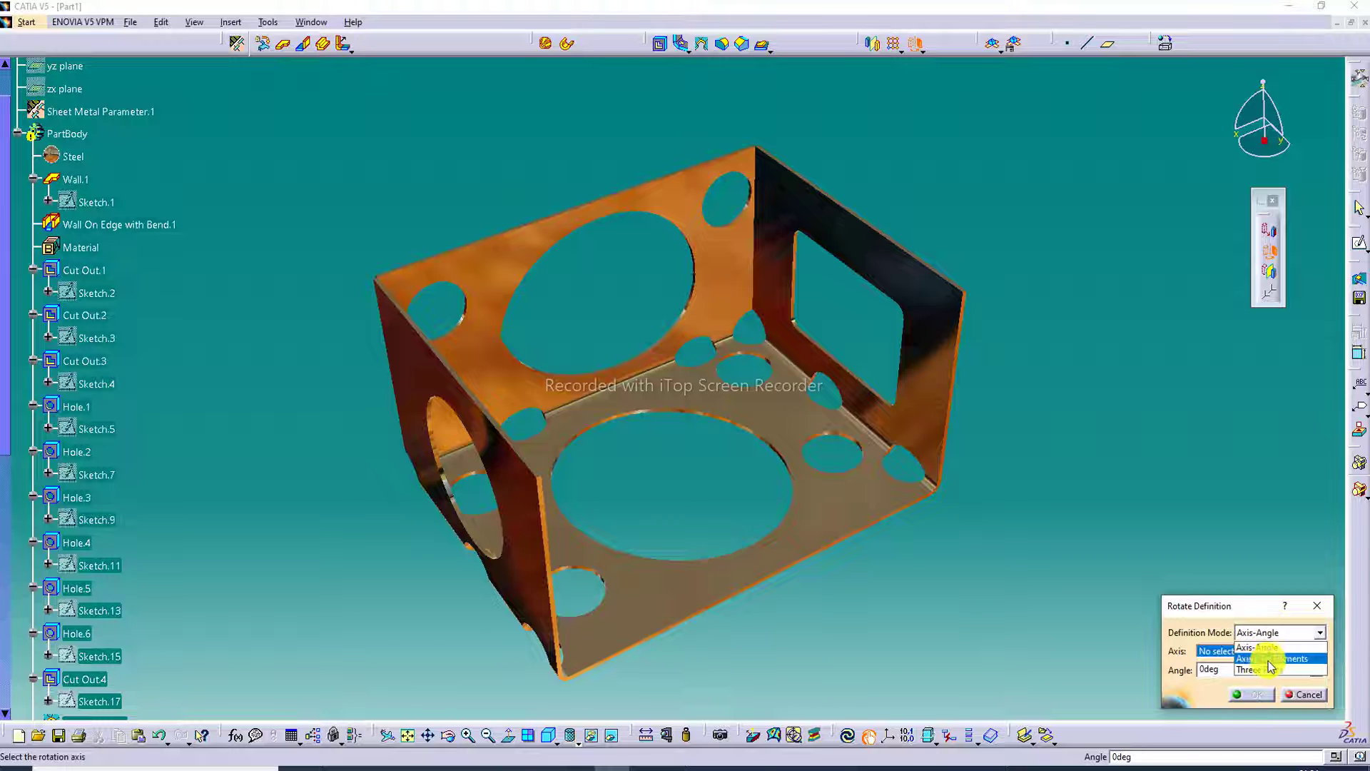
{"action": "left_click", "coordinate": [1318, 608]}
{"action": "left_click", "coordinate": [1318, 608]}
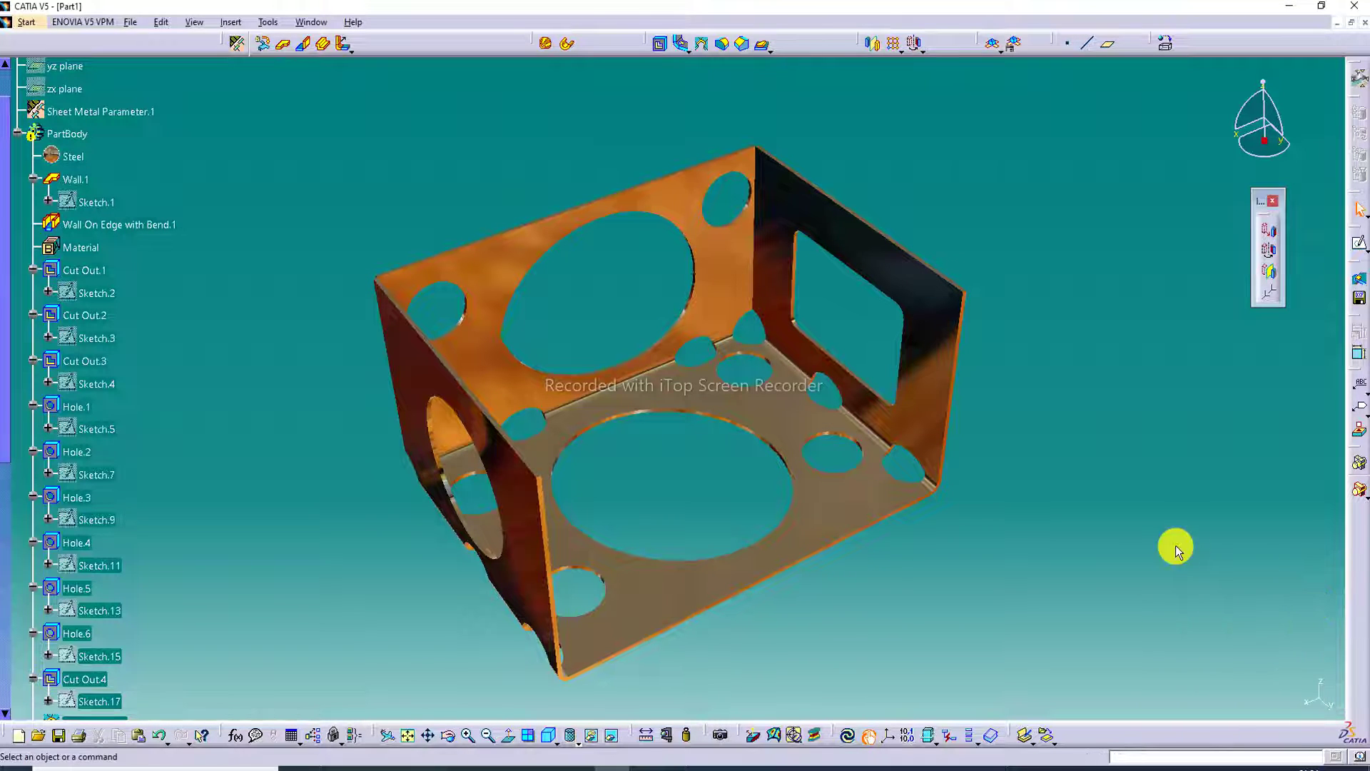
{"action": "left_click", "coordinate": [1268, 248]}
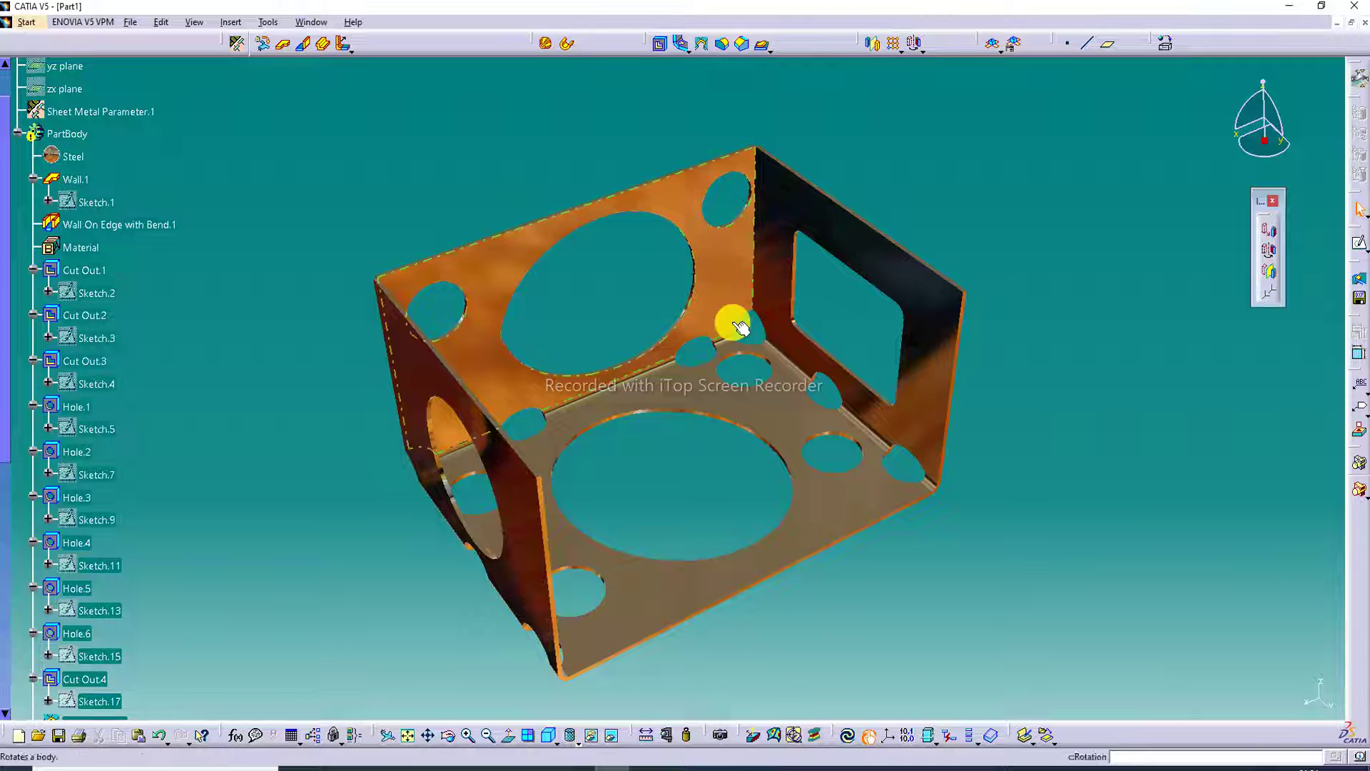
{"action": "key", "text": "Escape"}
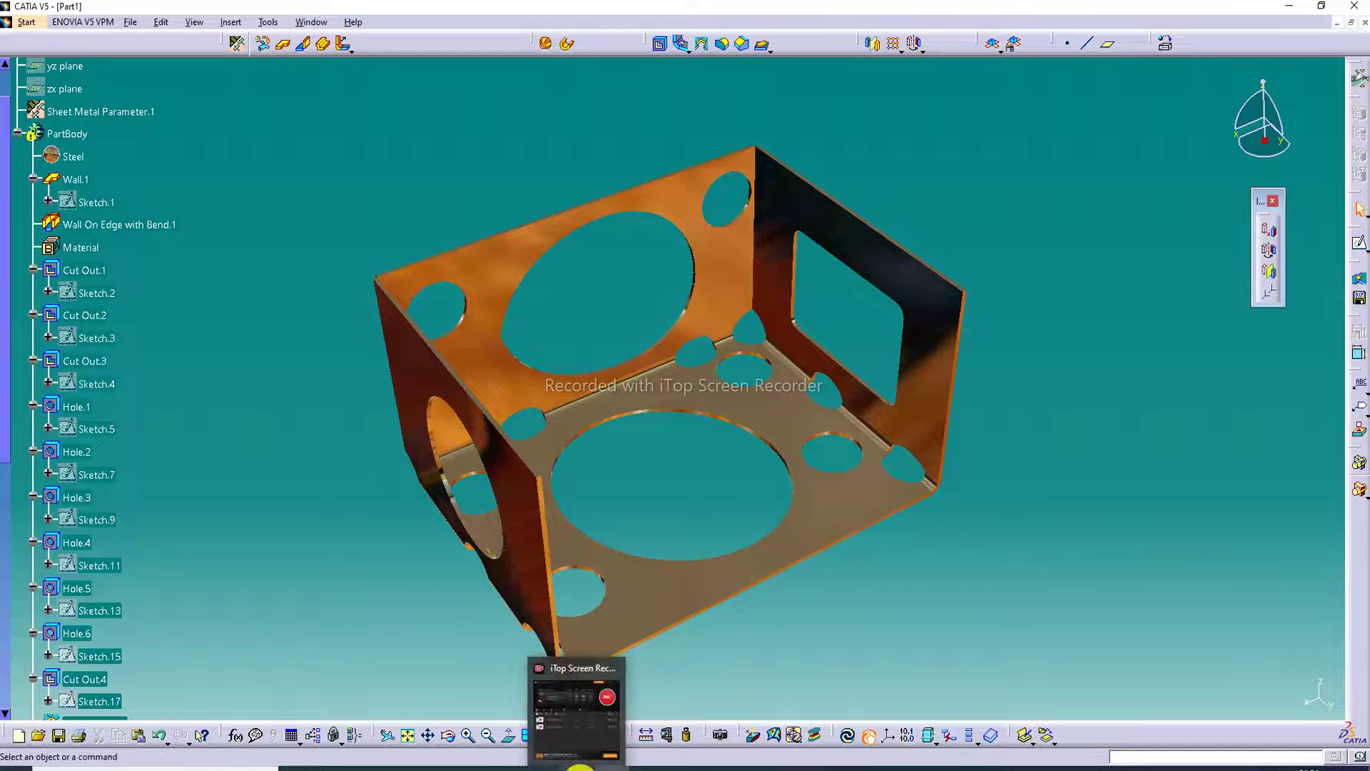
Show the sheet metal part in the isometric view.
{"action": "left_click", "coordinate": [580, 768]}
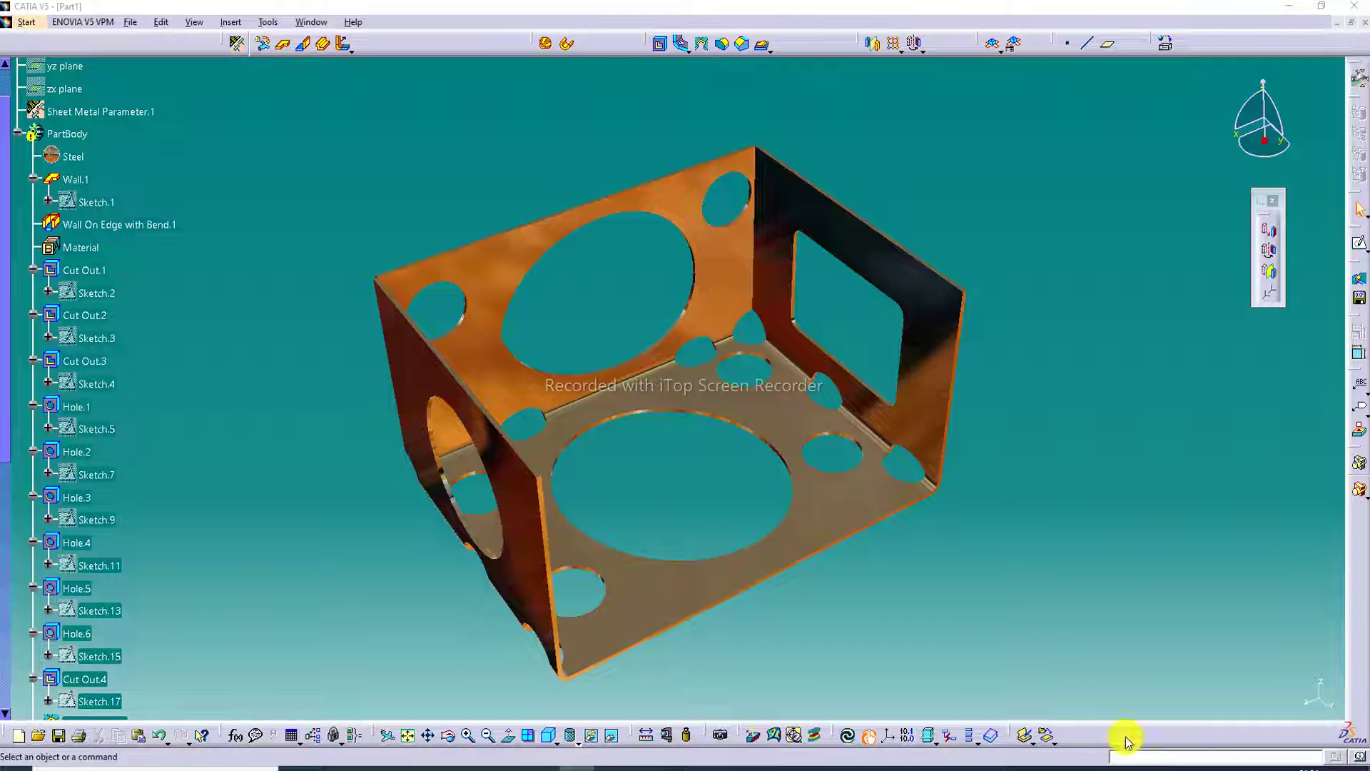
{"action": "left_click", "coordinate": [1296, 664]}
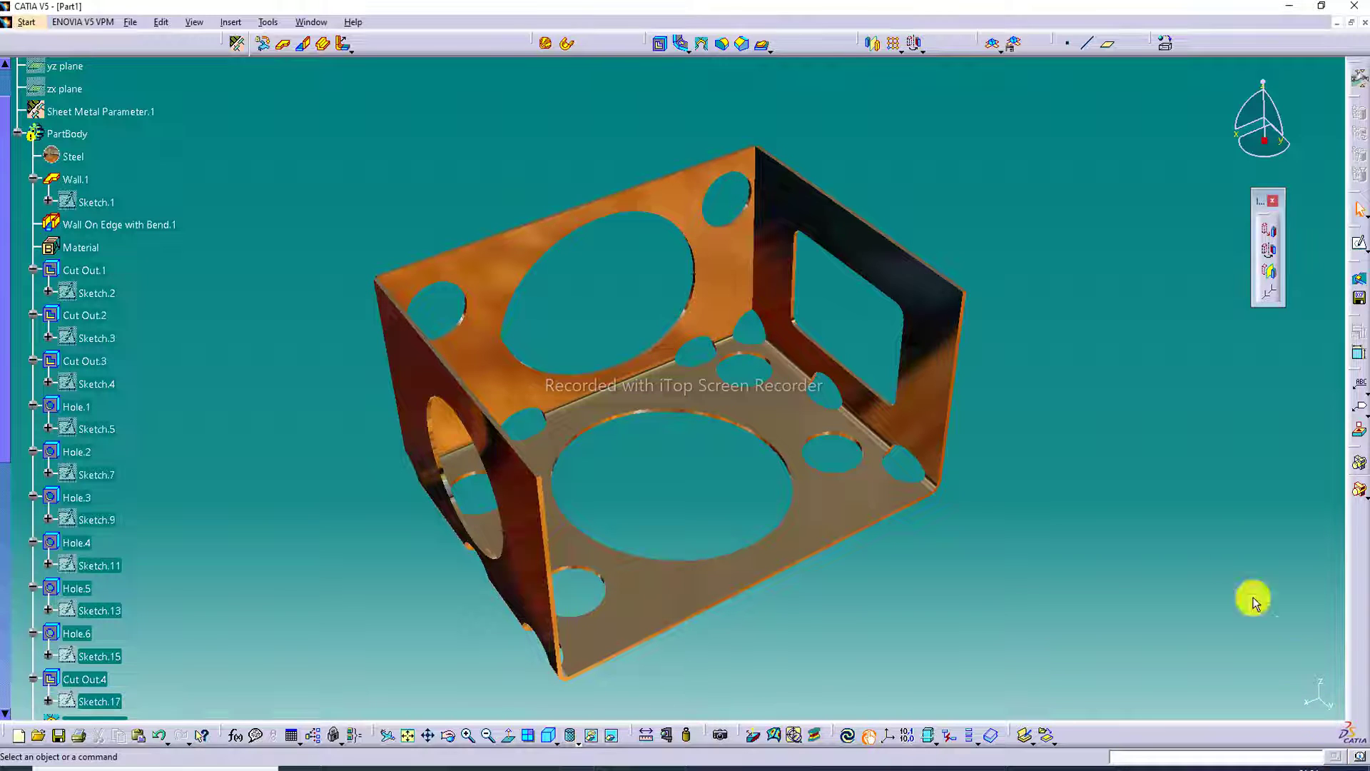
{"action": "left_click", "coordinate": [550, 736]}
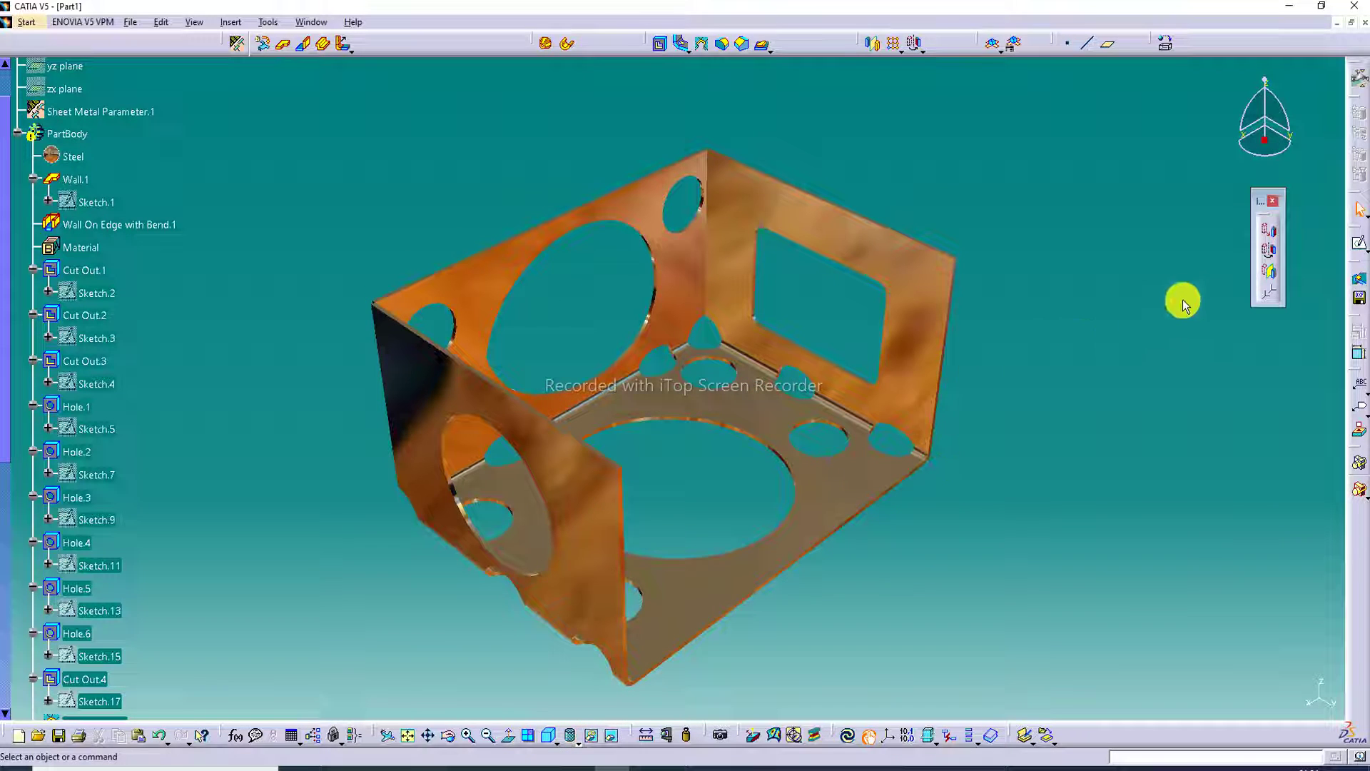